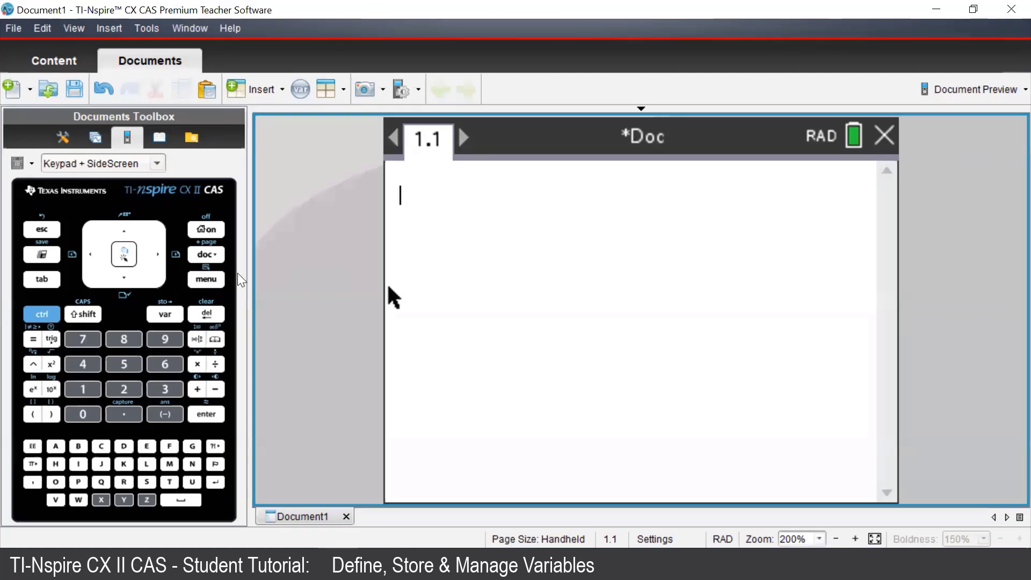
# Define w=3 with the Actions > Define command, then start a new entry with w.
pyautogui.click(214, 275)
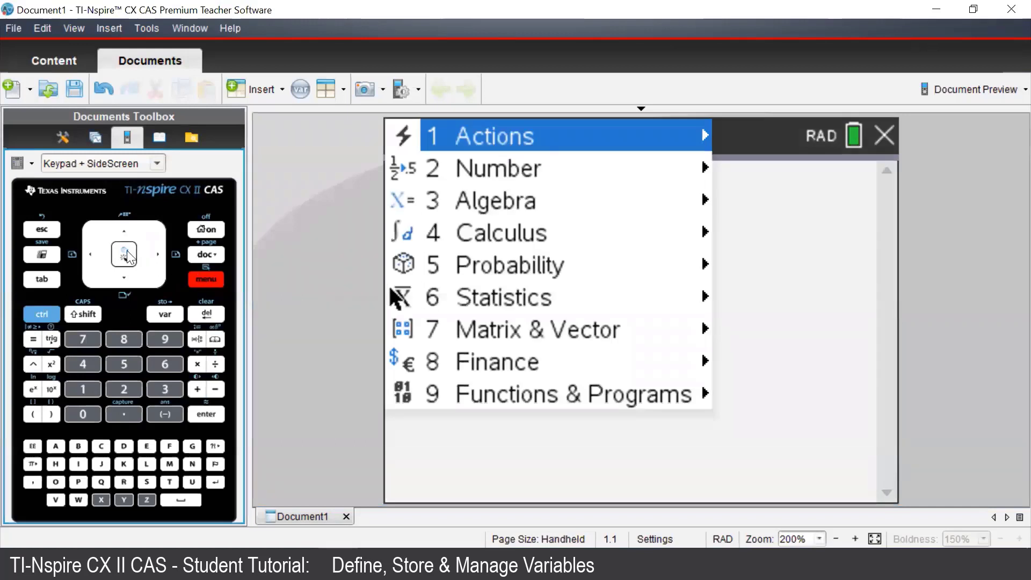
pyautogui.click(127, 250)
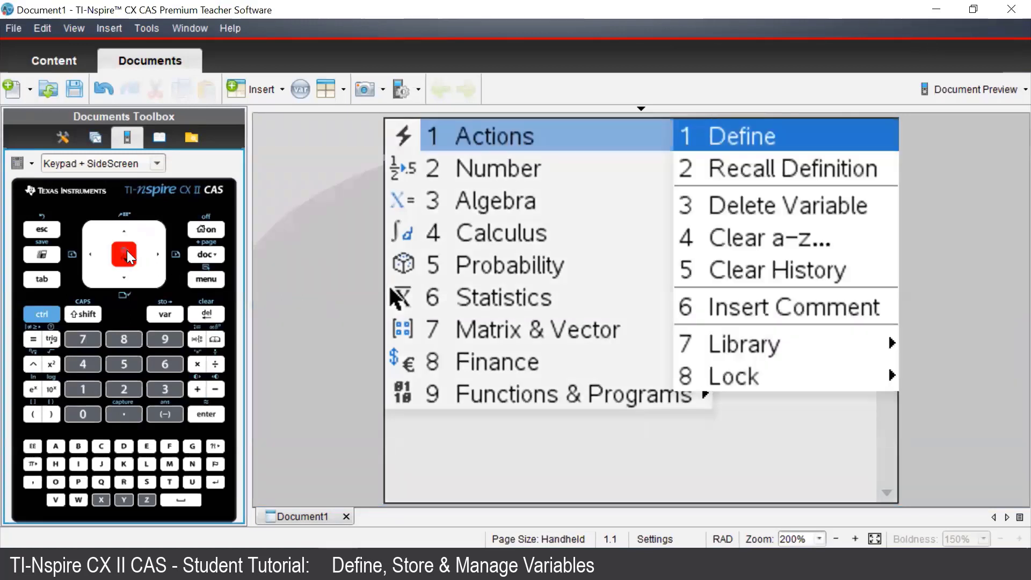
pyautogui.click(127, 250)
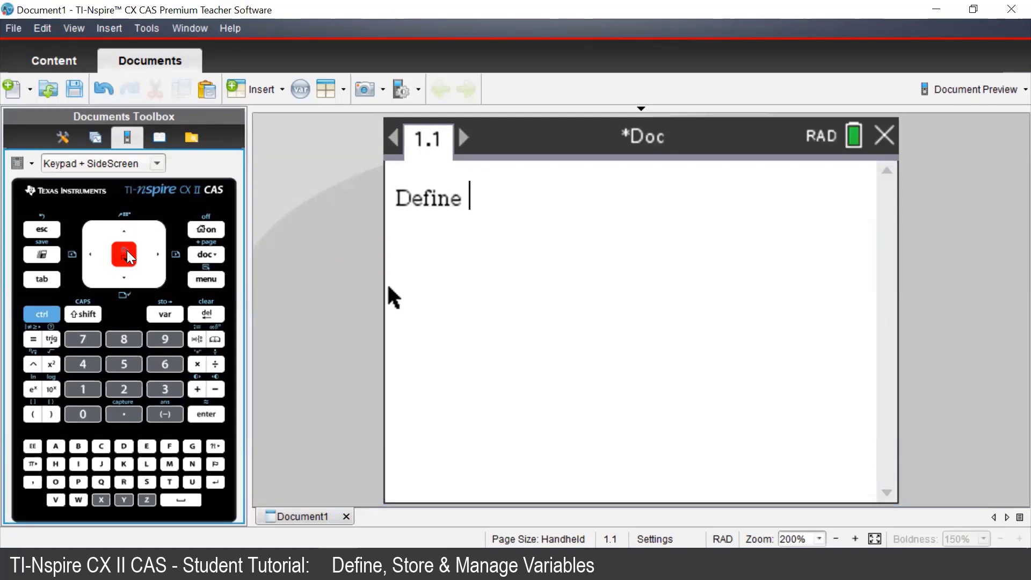
pyautogui.click(75, 503)
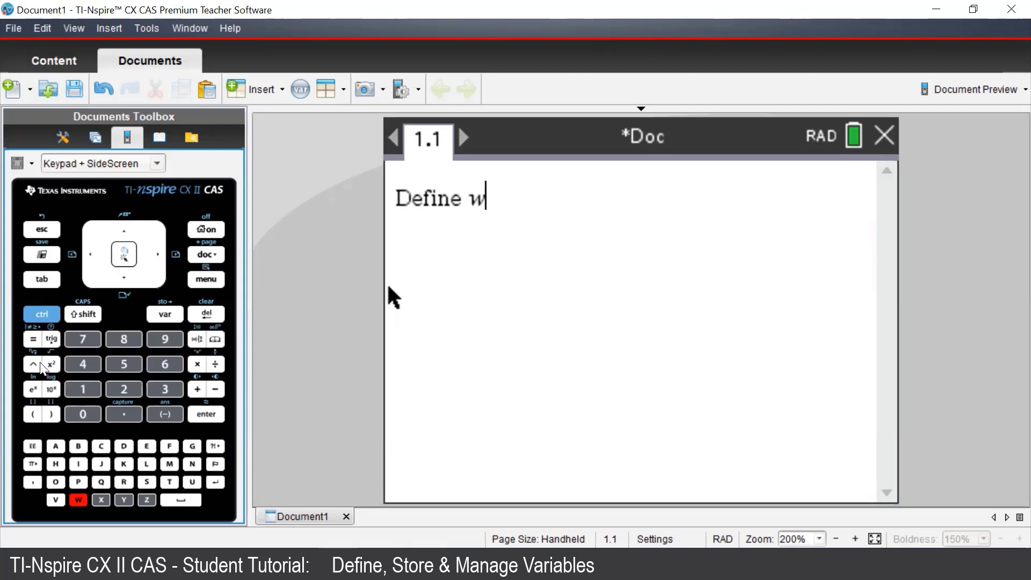
pyautogui.click(33, 339)
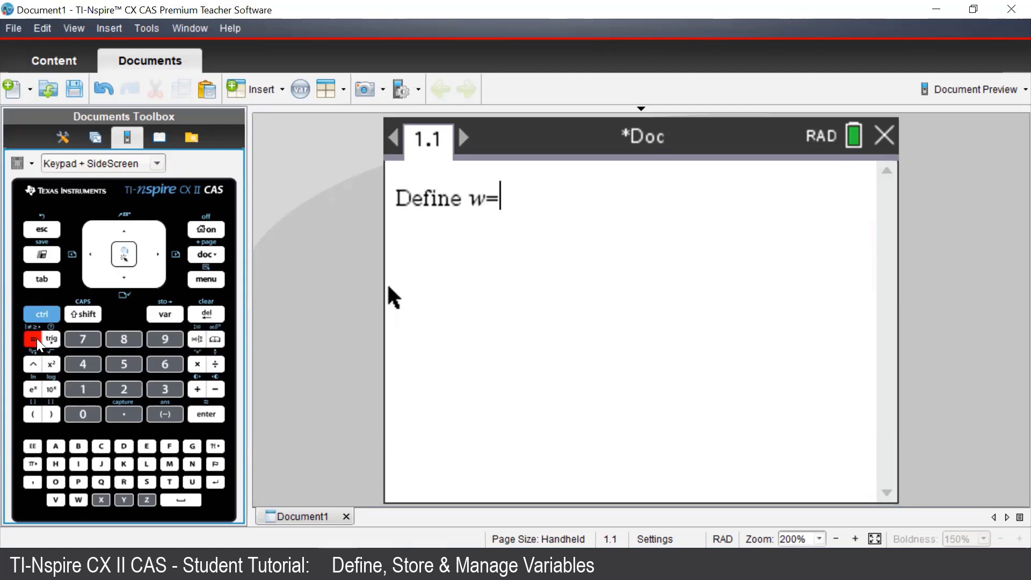
pyautogui.click(164, 393)
pyautogui.click(207, 415)
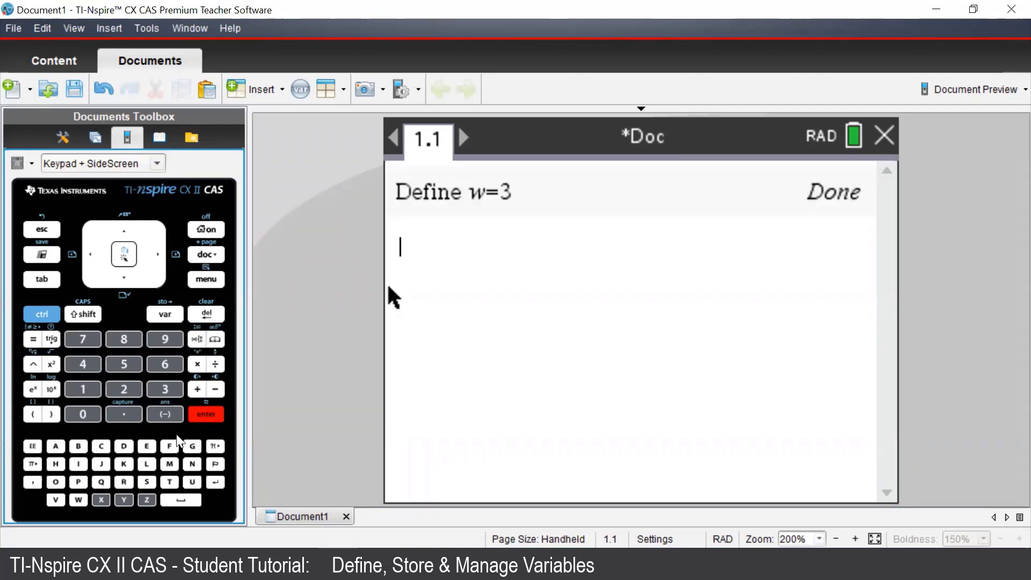
pyautogui.click(78, 500)
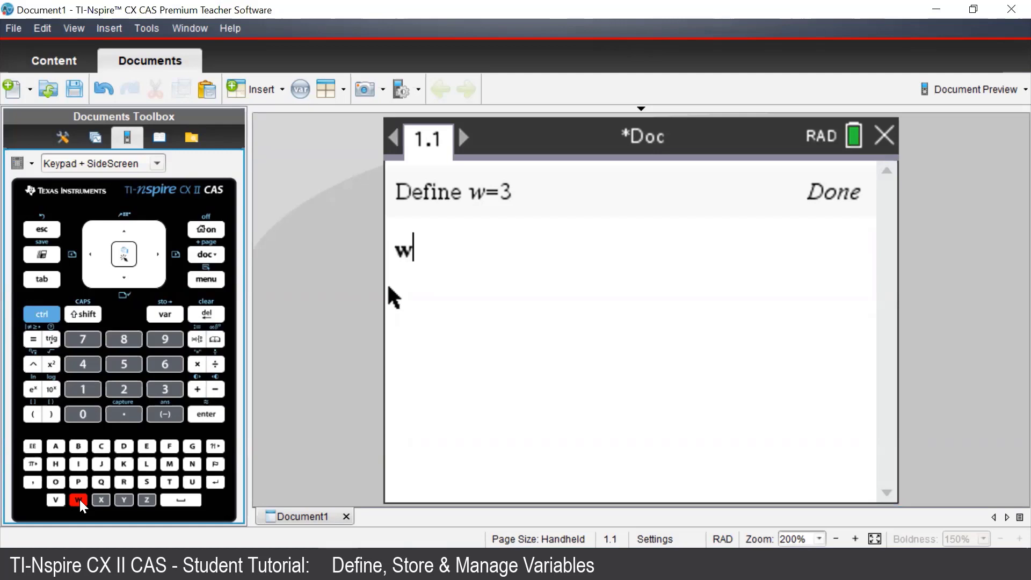
# Evaluate w to show its stored value 3, then enter x on the next line.
pyautogui.click(210, 419)
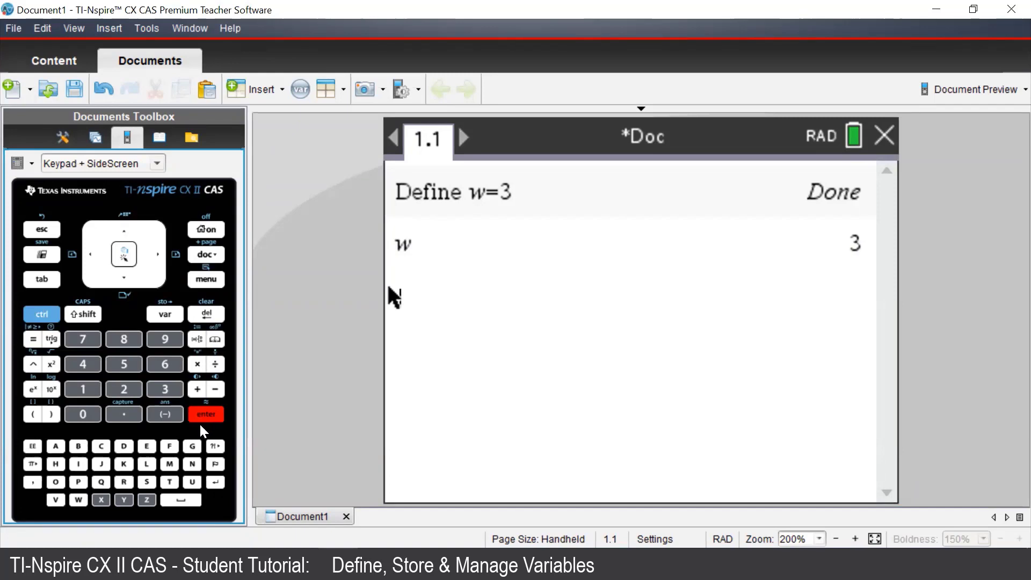
pyautogui.click(100, 499)
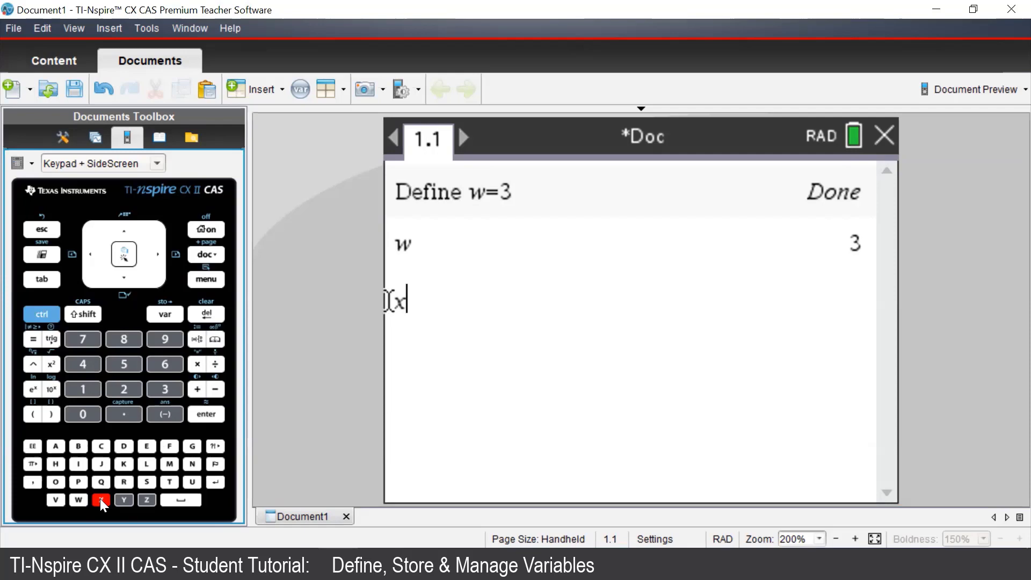
# Replace the x with the assignment l:=4, then evaluate l to confirm it returns 4.
pyautogui.click(199, 317)
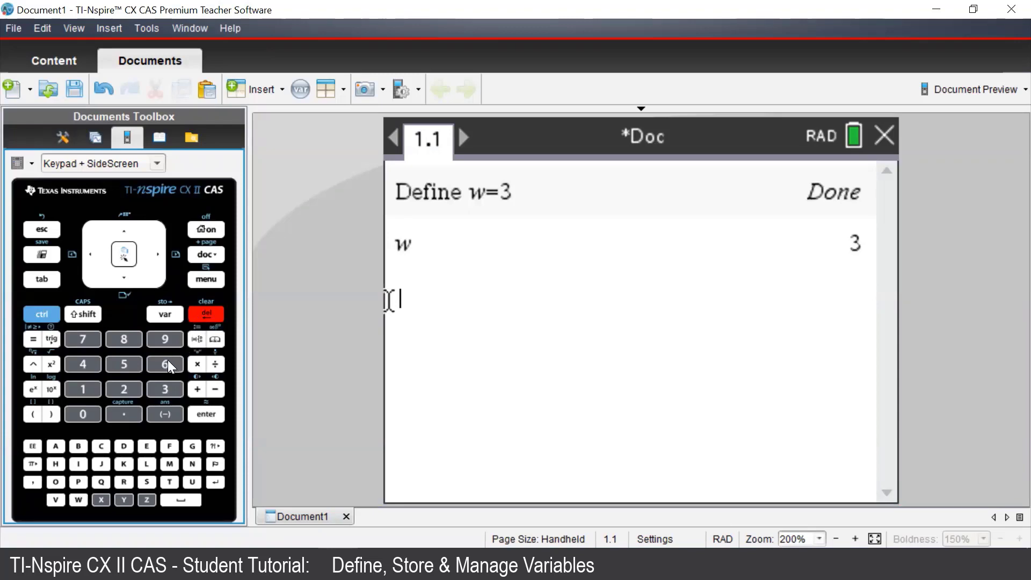
pyautogui.click(147, 466)
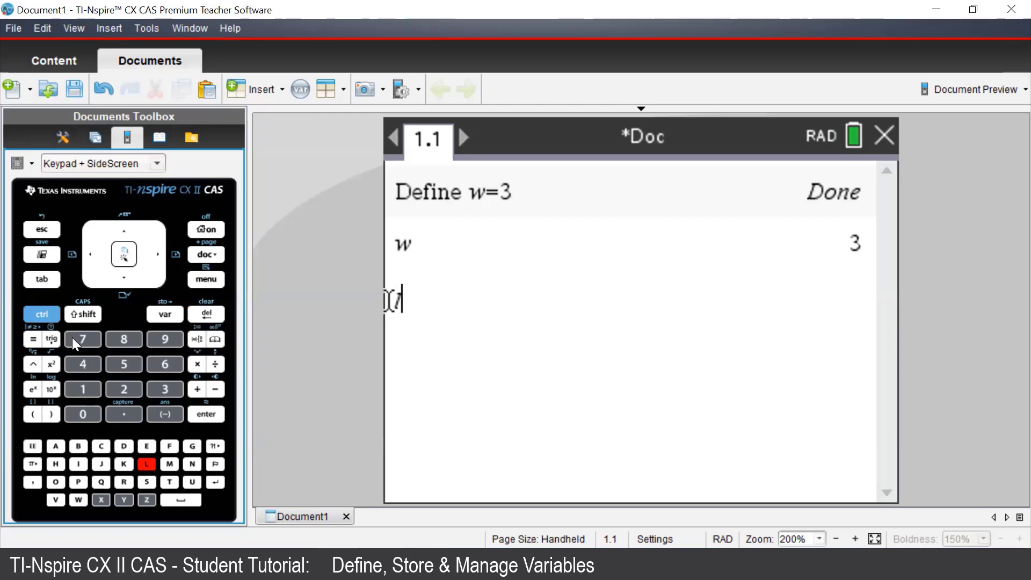
pyautogui.click(52, 308)
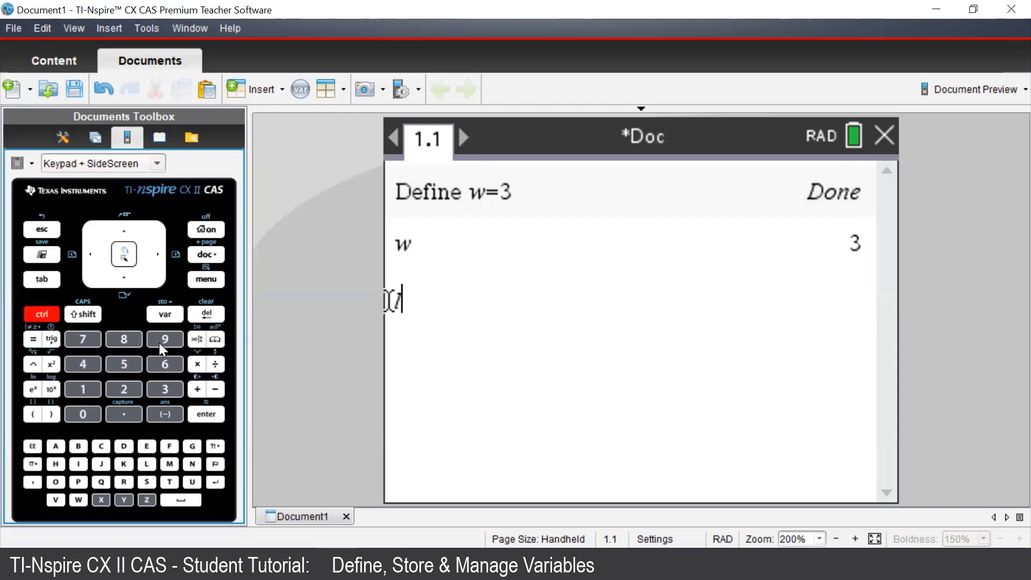
pyautogui.click(192, 343)
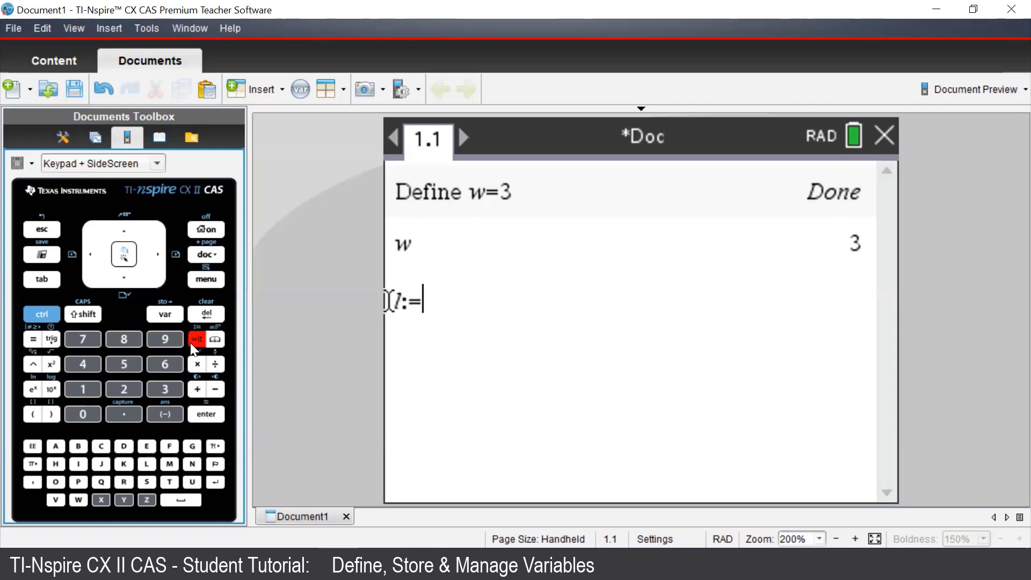
pyautogui.click(94, 364)
pyautogui.click(211, 412)
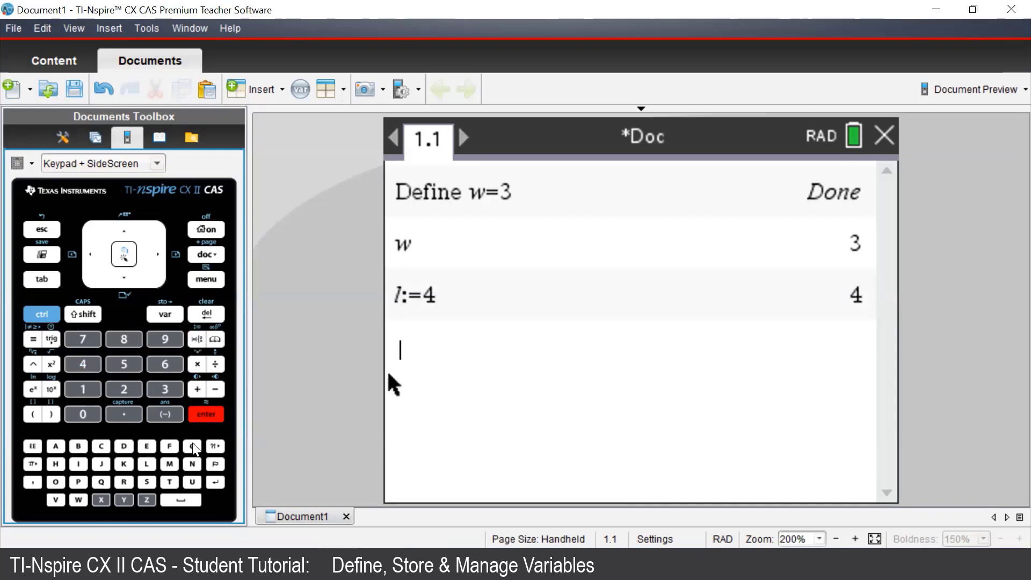
pyautogui.click(150, 463)
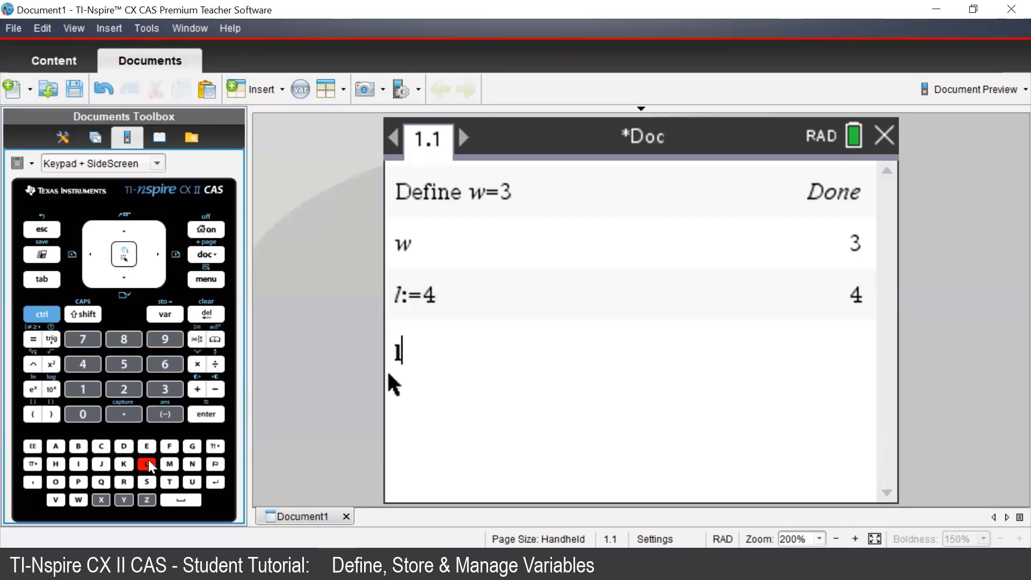
pyautogui.click(210, 415)
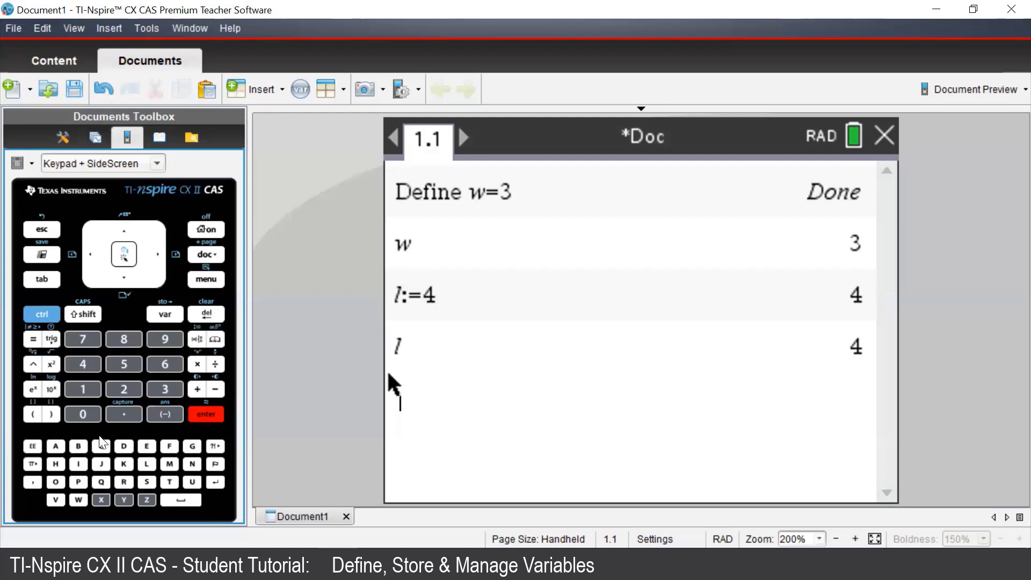
# Store 6 into a with 6→a, then evaluate a to confirm it returns 6.
pyautogui.click(165, 370)
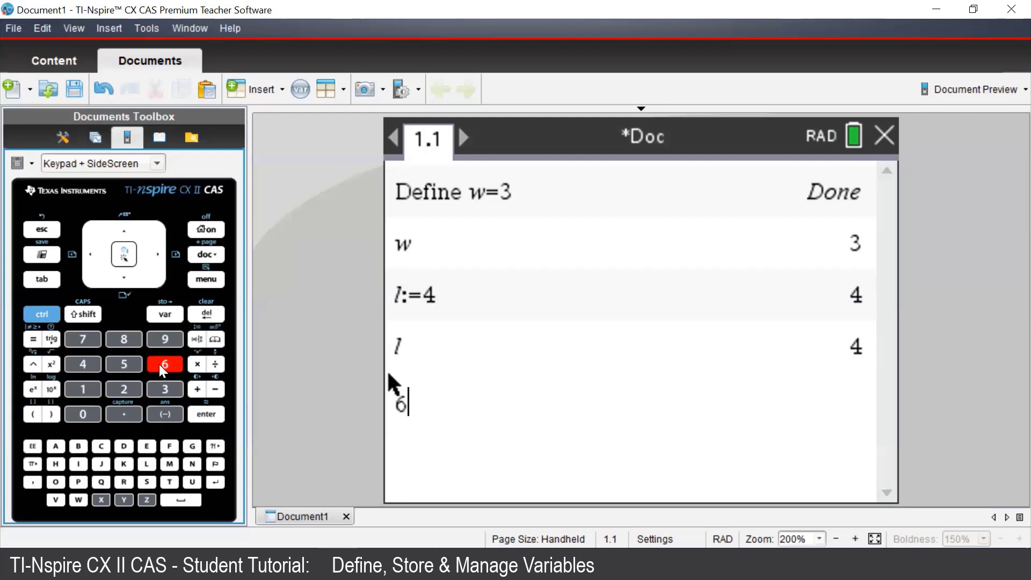
pyautogui.click(51, 317)
pyautogui.click(160, 314)
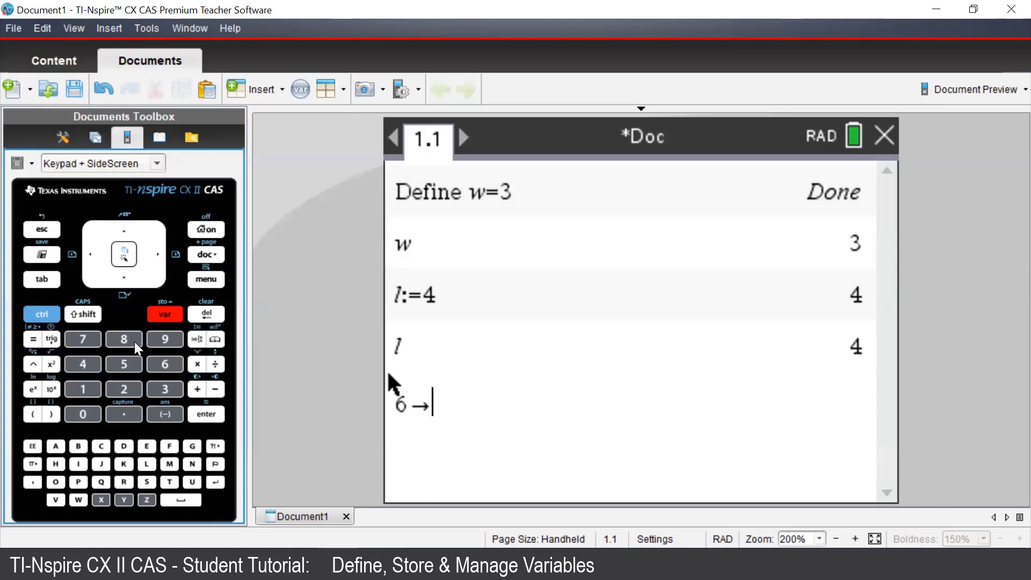
pyautogui.click(56, 451)
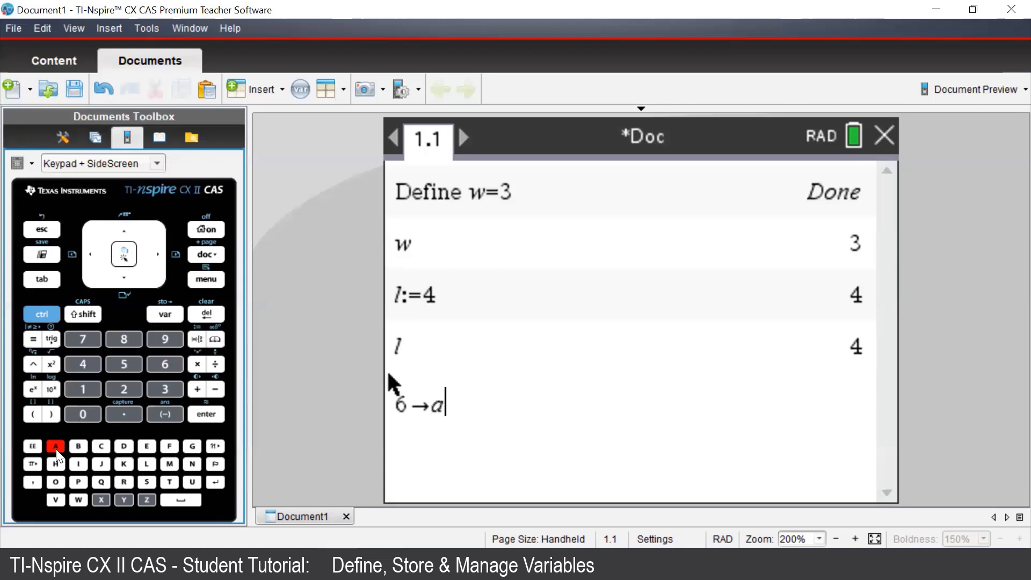
pyautogui.click(196, 418)
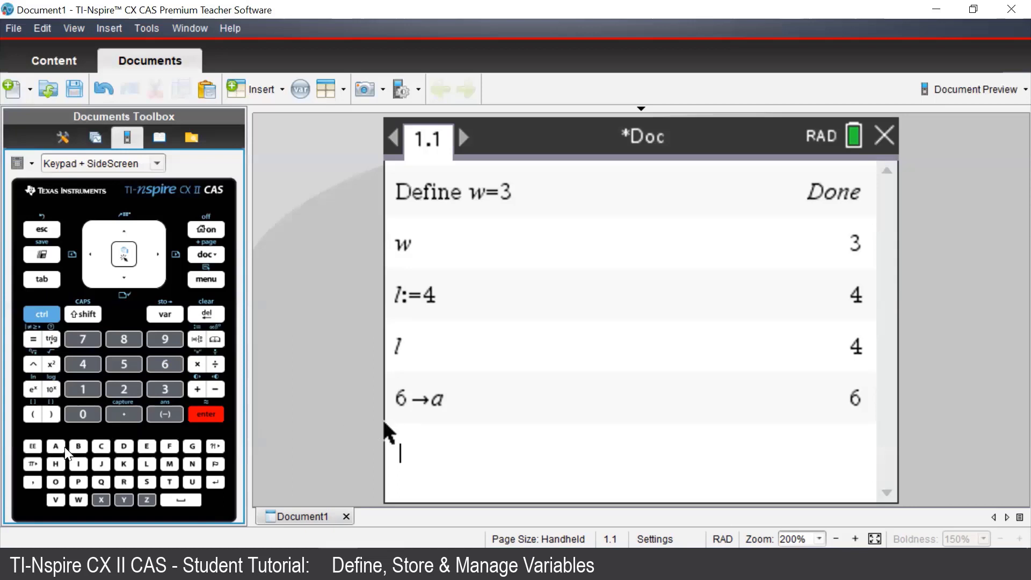
pyautogui.write('a')
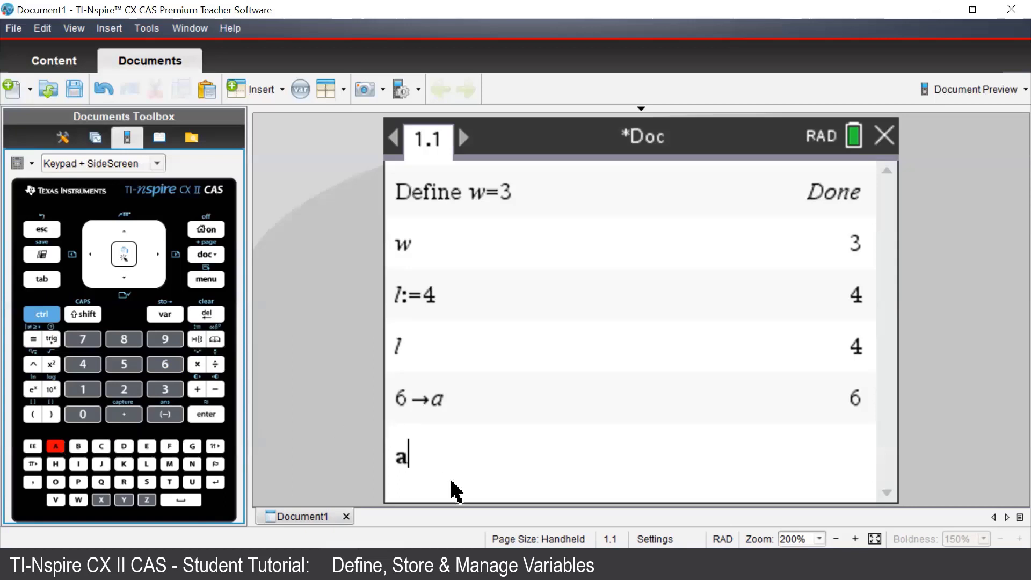
pyautogui.click(206, 419)
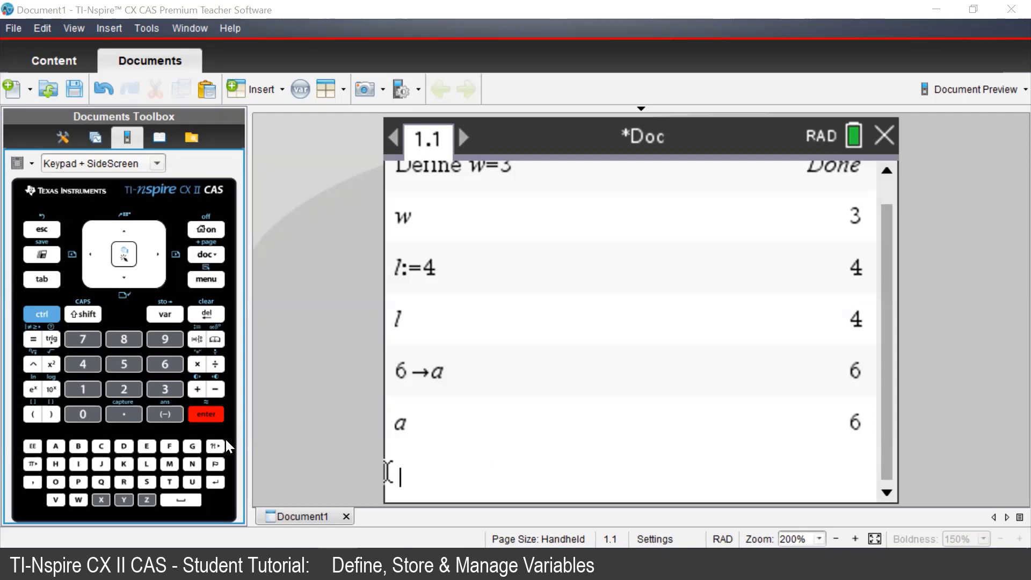
# Reassign w:=6, then evaluate w to confirm it now returns 6.
pyautogui.click(84, 499)
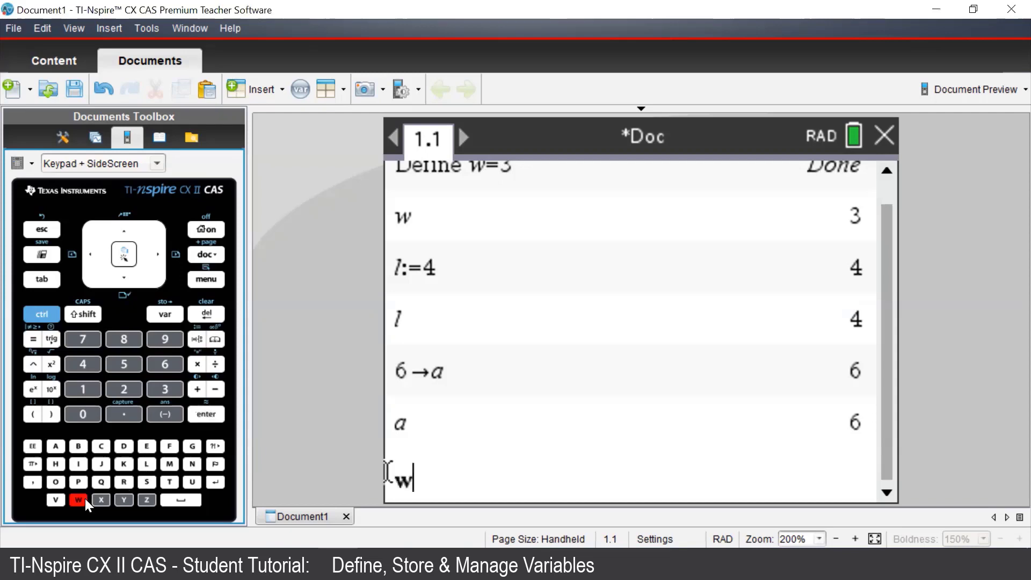
pyautogui.click(49, 316)
pyautogui.click(194, 340)
pyautogui.click(164, 364)
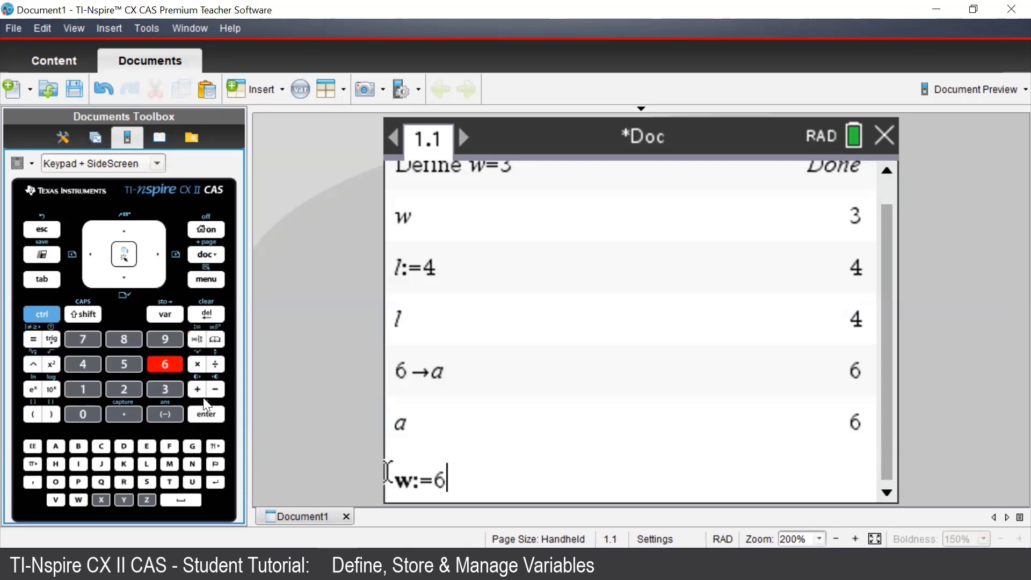
pyautogui.click(207, 414)
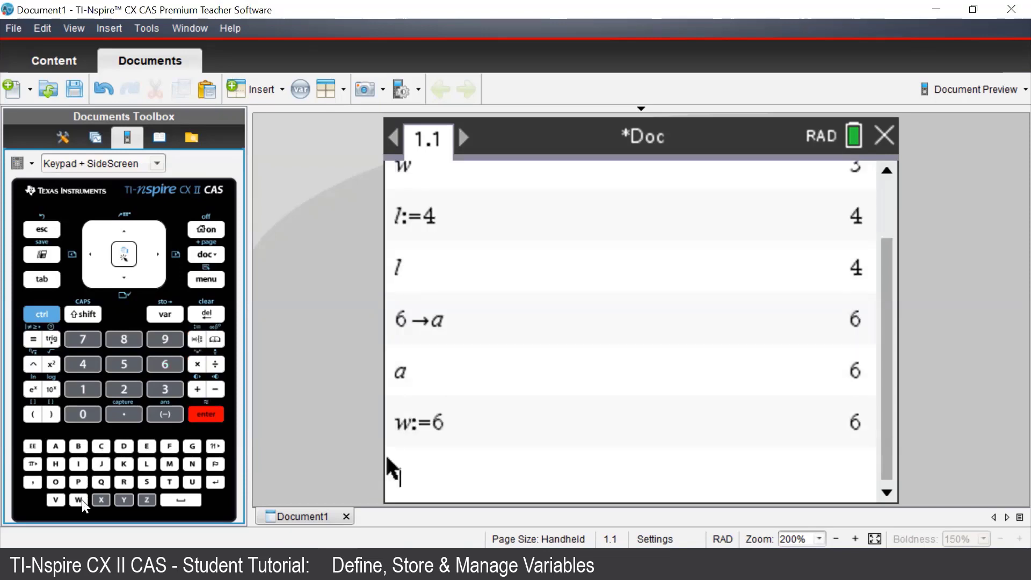
pyautogui.click(79, 500)
pyautogui.click(206, 414)
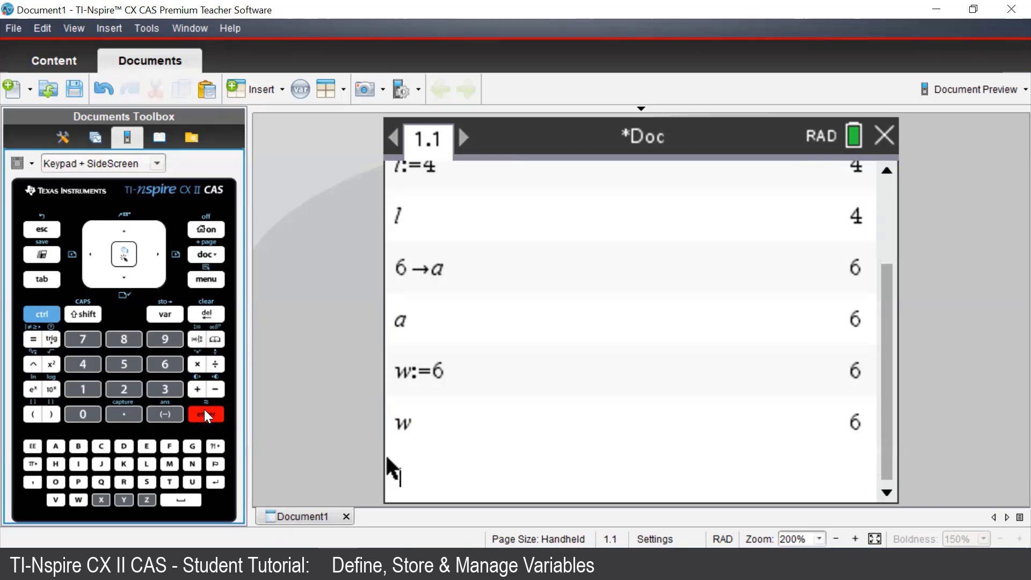
pyautogui.click(177, 315)
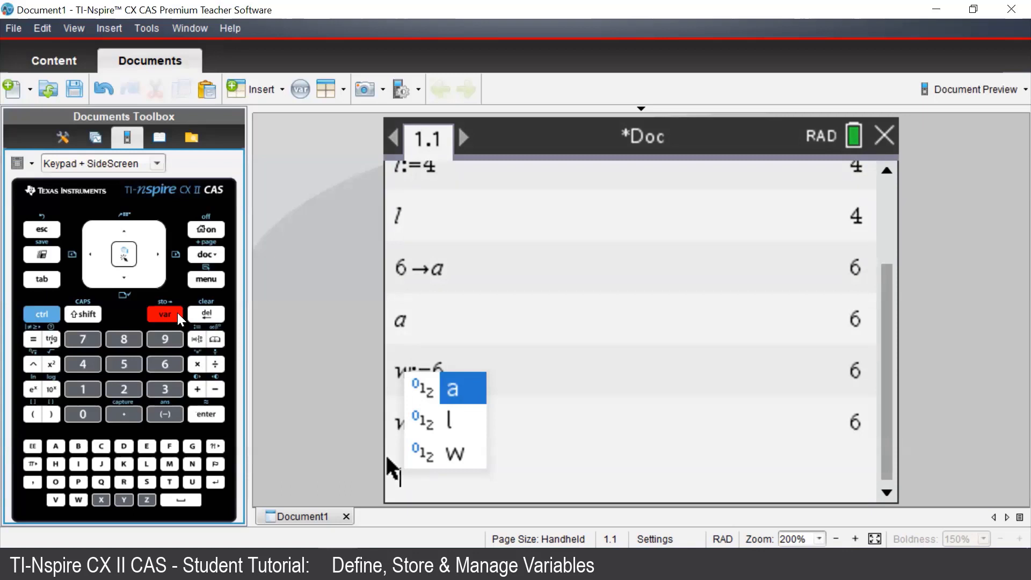
pyautogui.click(409, 486)
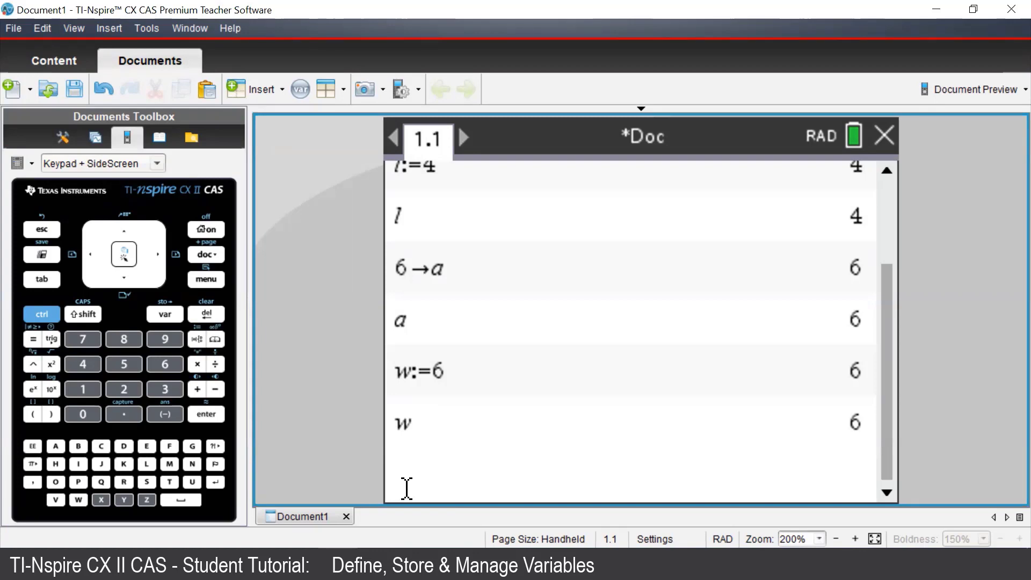
# Enter the product w·l·h on a new entry line without evaluating it.
pyautogui.click(78, 499)
pyautogui.click(197, 364)
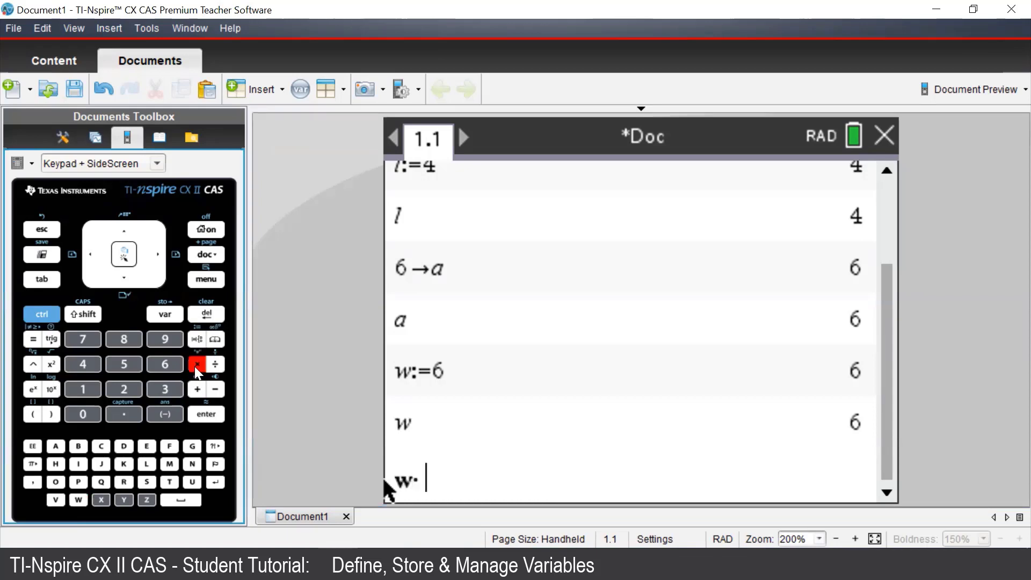
pyautogui.click(147, 465)
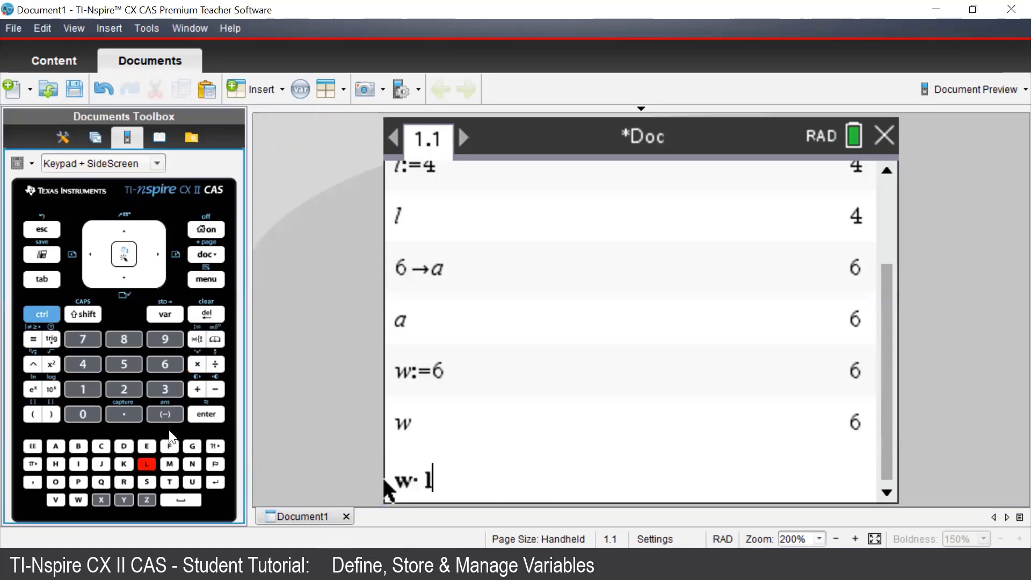
pyautogui.click(197, 364)
pyautogui.click(56, 464)
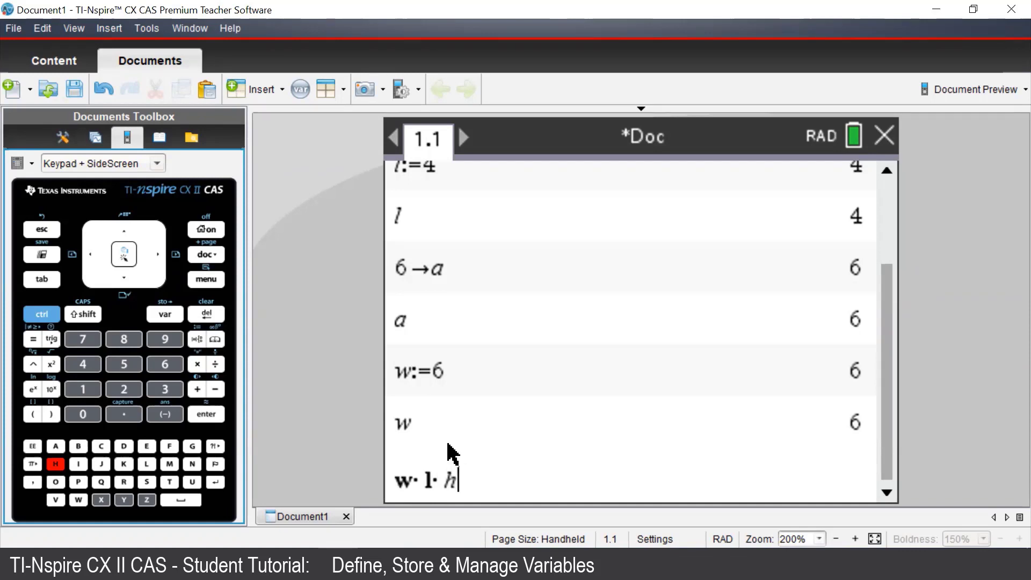
# Append the "with" constraint |h=5 to w·l·h and evaluate it to get 120.
pyautogui.click(53, 319)
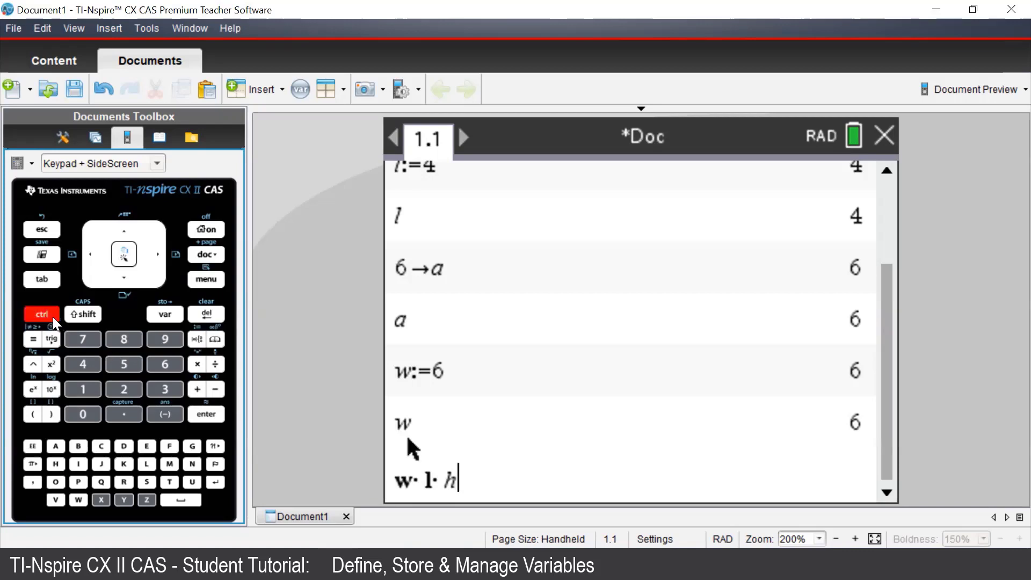
pyautogui.click(34, 339)
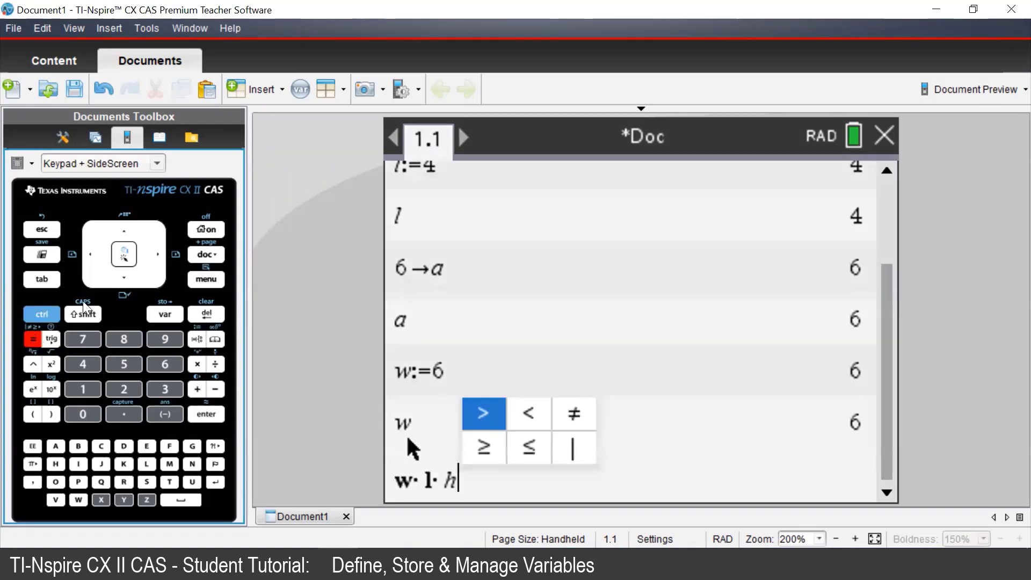
pyautogui.click(152, 258)
pyautogui.click(152, 258)
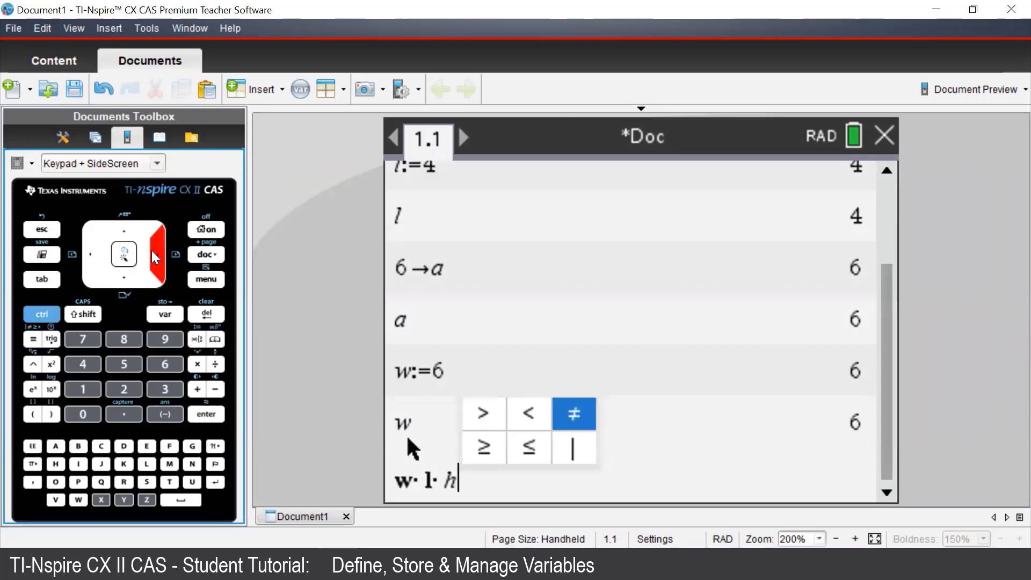
pyautogui.click(123, 282)
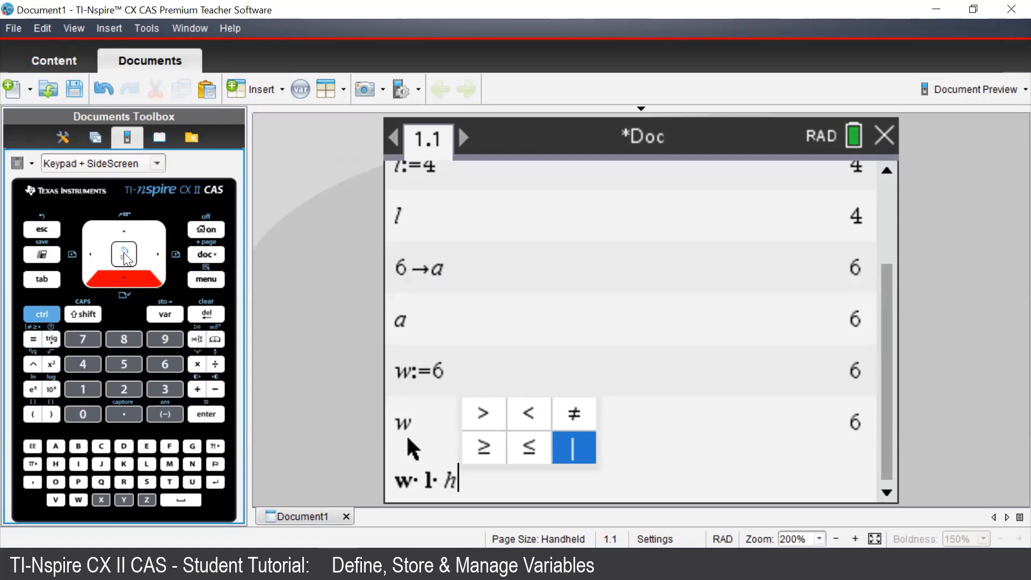
pyautogui.click(124, 255)
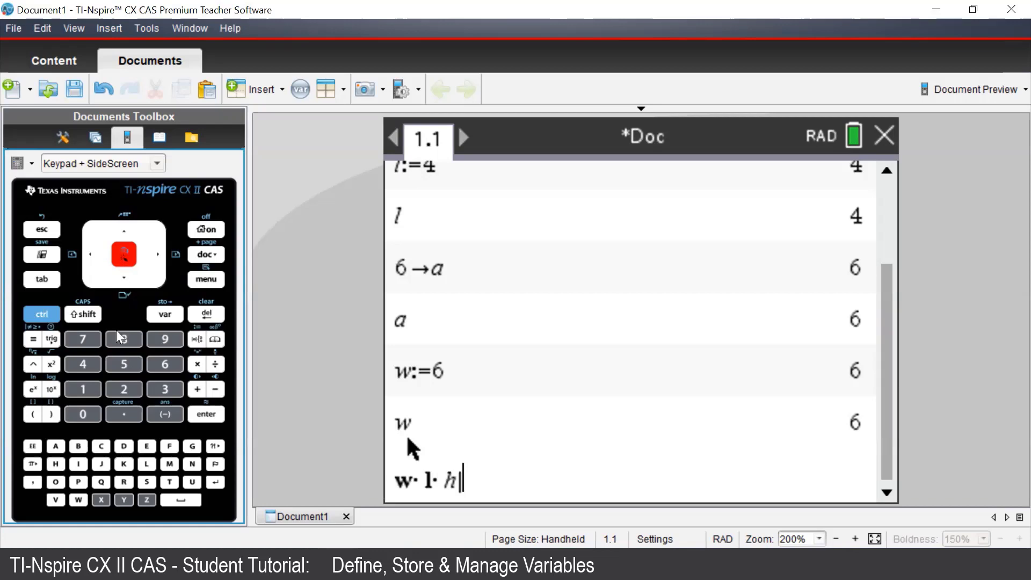
pyautogui.click(56, 464)
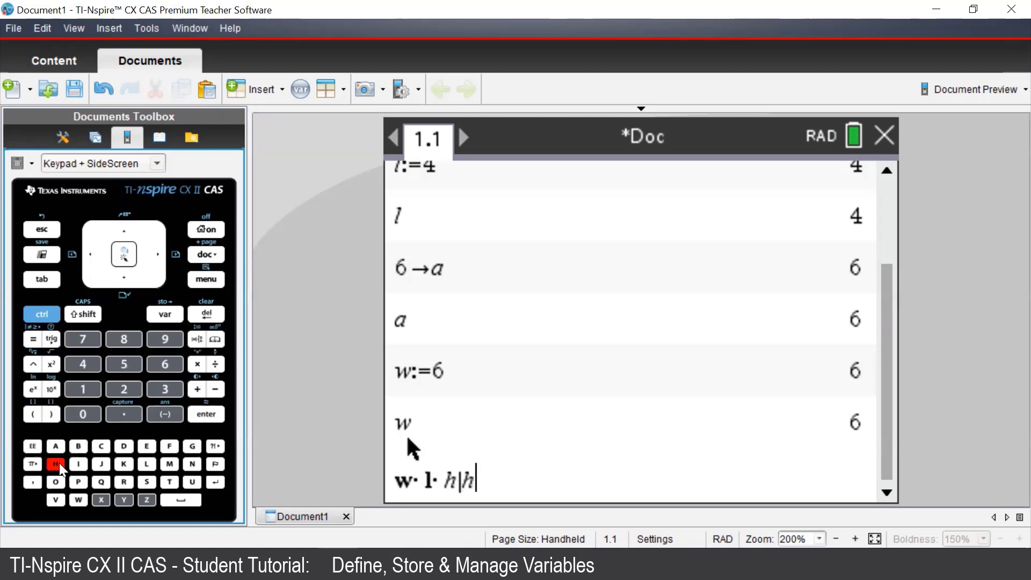
pyautogui.click(33, 339)
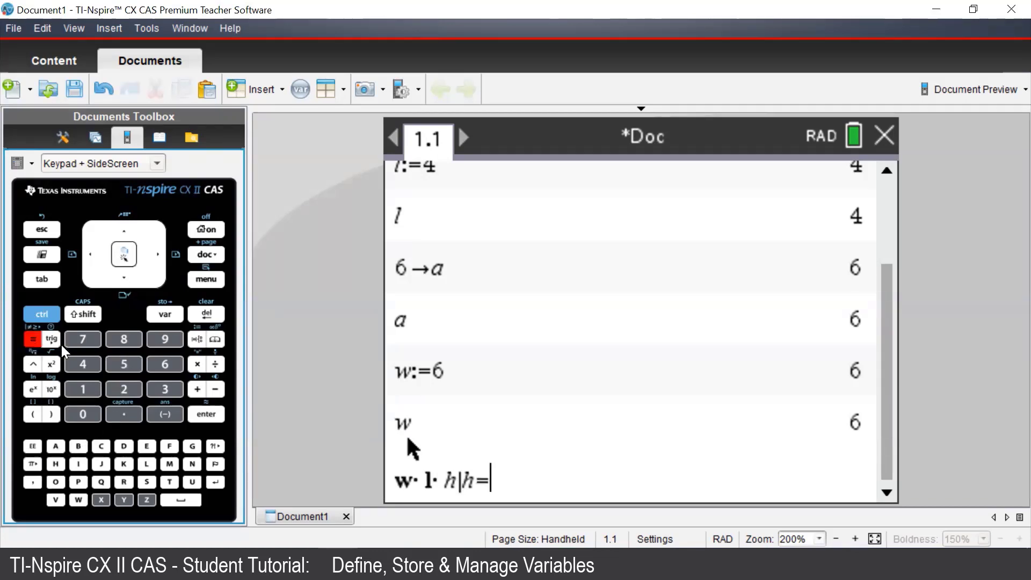
pyautogui.click(123, 370)
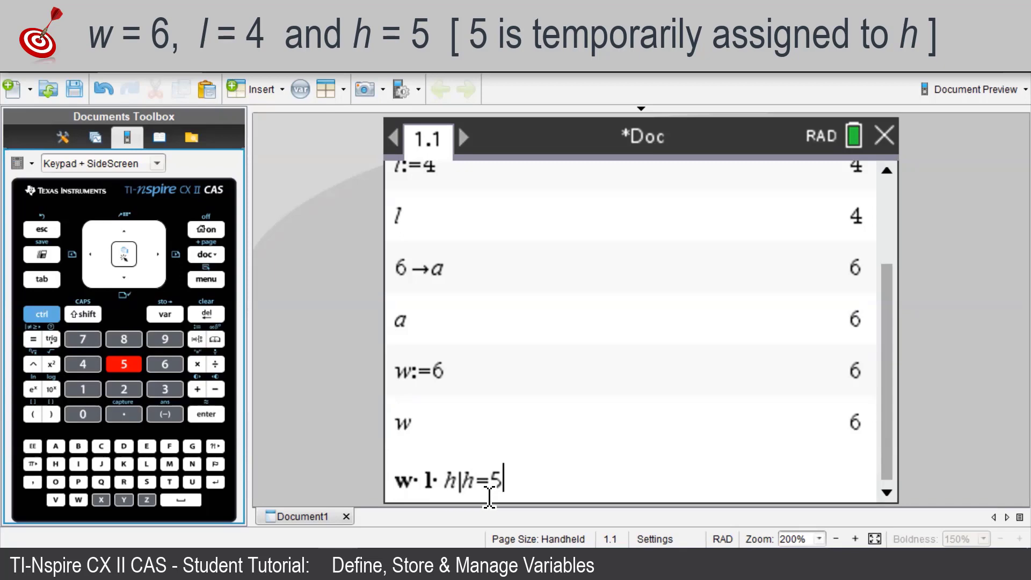
pyautogui.click(207, 421)
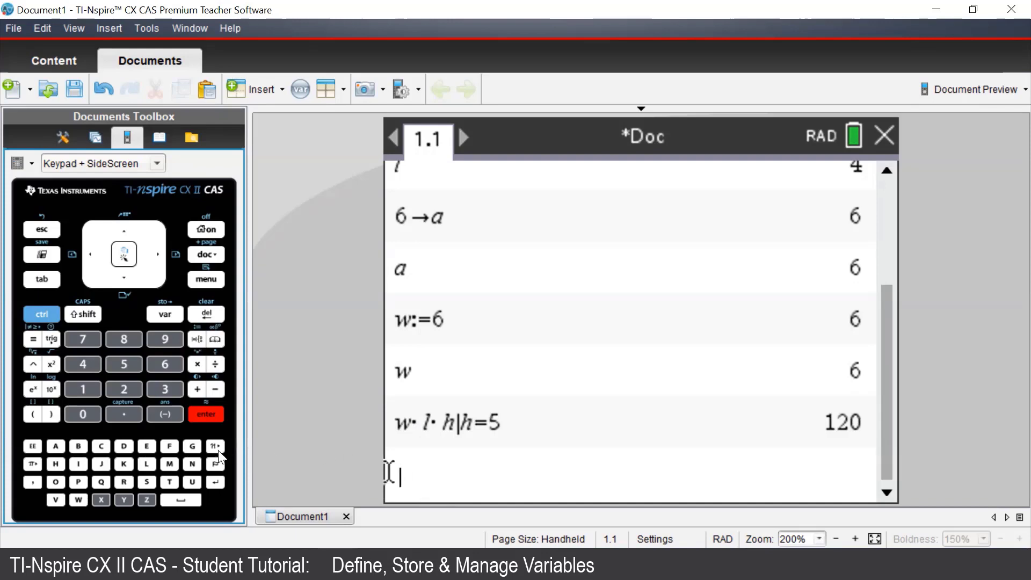
# Enter f(x):=x²+1 and store it so the calculator returns Done.
pyautogui.click(167, 451)
pyautogui.click(33, 413)
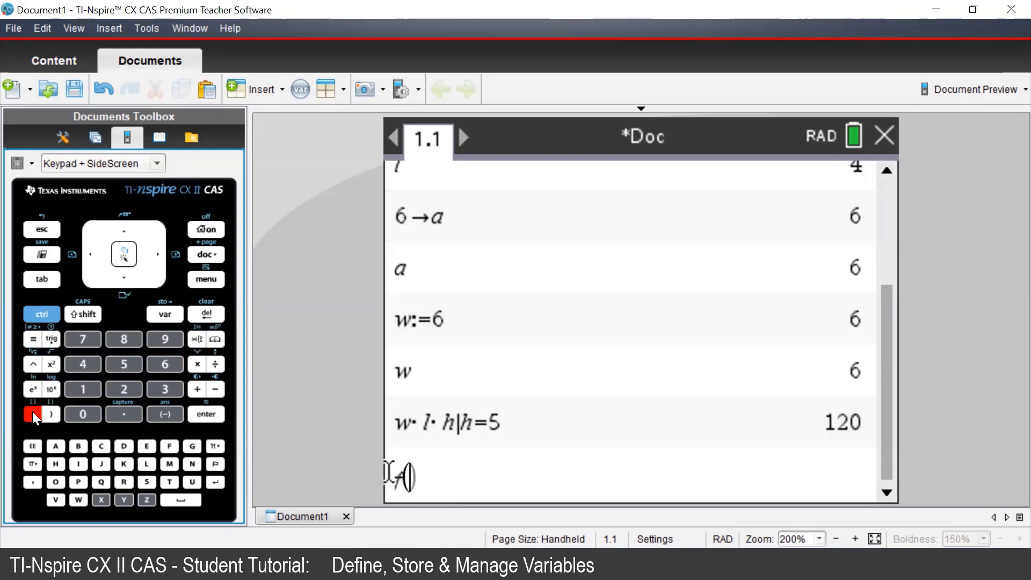
pyautogui.click(106, 497)
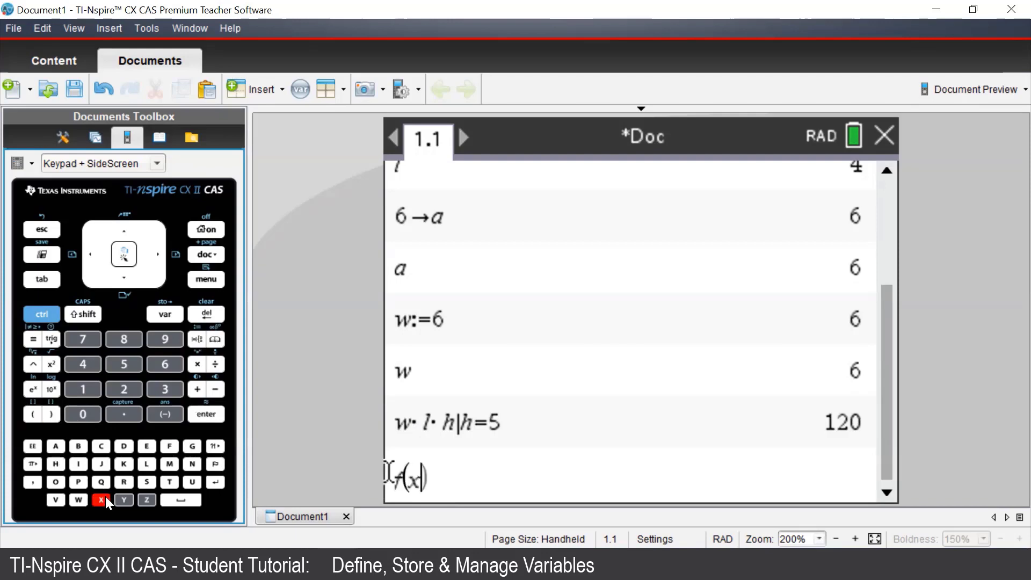
pyautogui.click(52, 414)
pyautogui.click(47, 311)
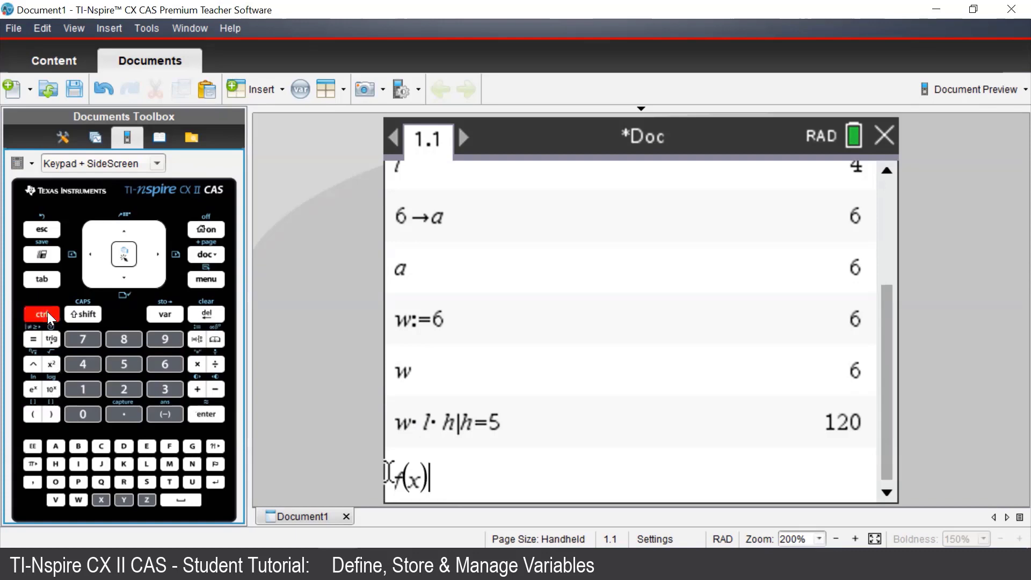
pyautogui.click(195, 339)
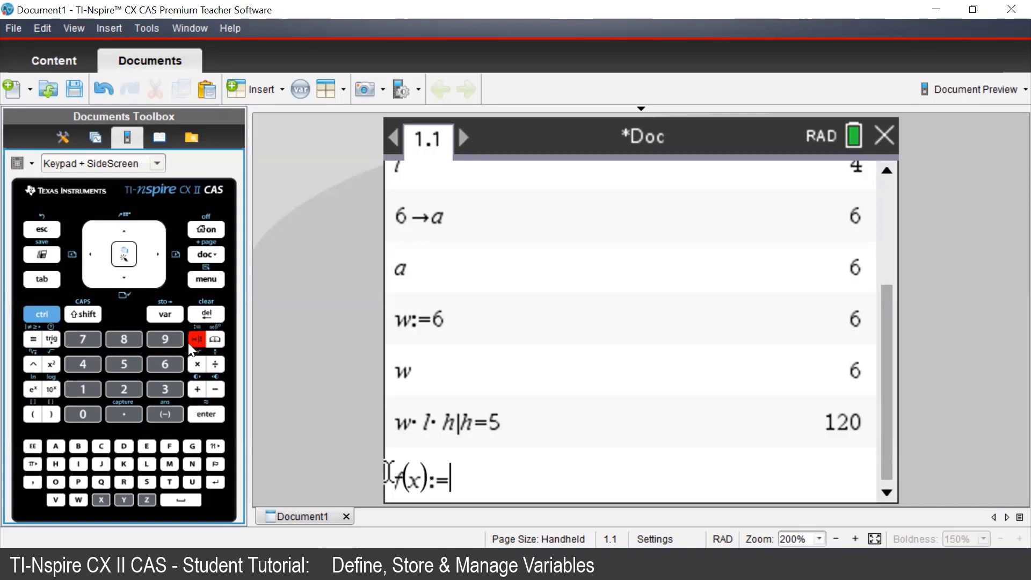
pyautogui.click(98, 497)
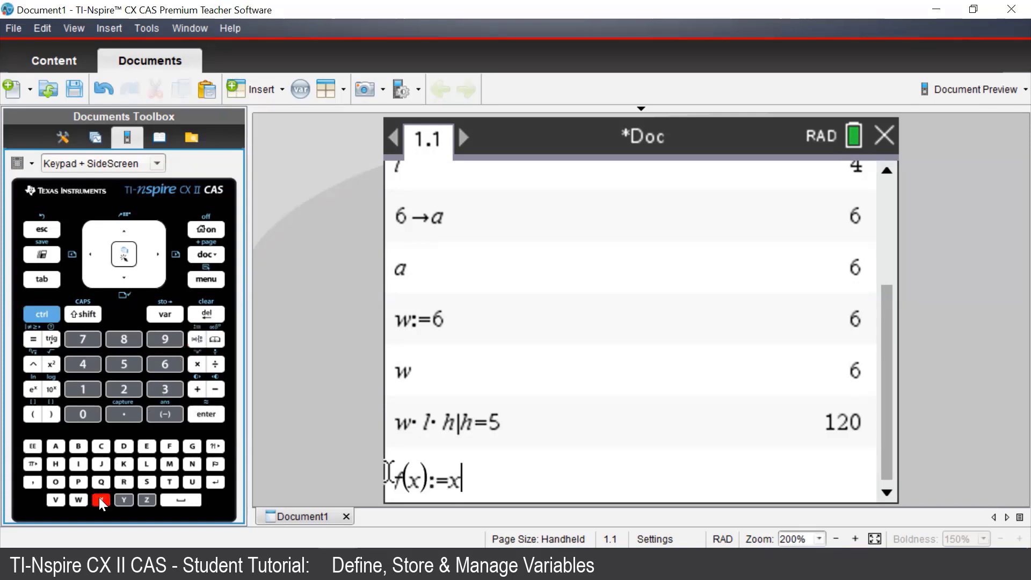
pyautogui.click(51, 361)
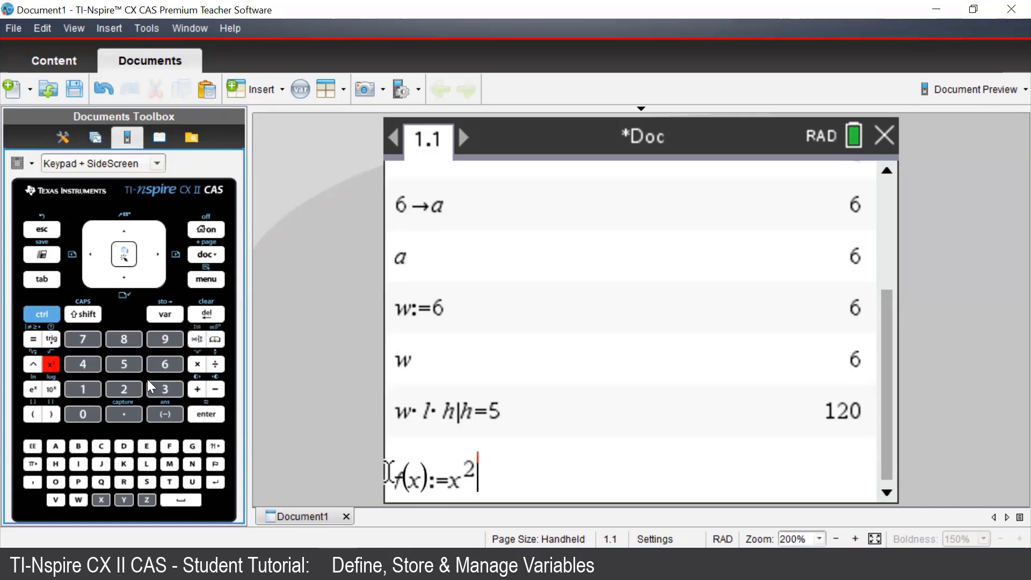
pyautogui.click(196, 389)
pyautogui.click(87, 386)
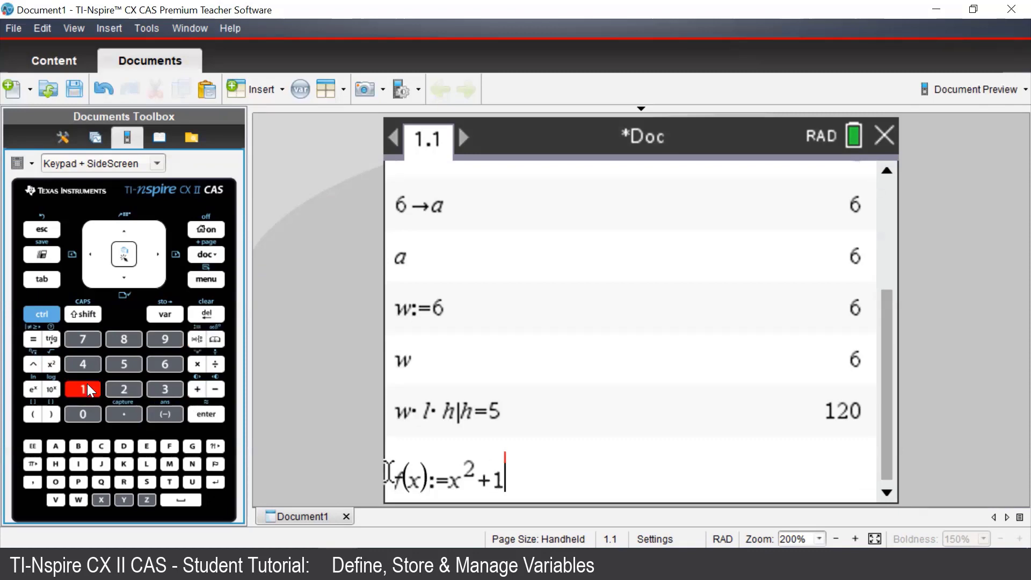
pyautogui.click(200, 414)
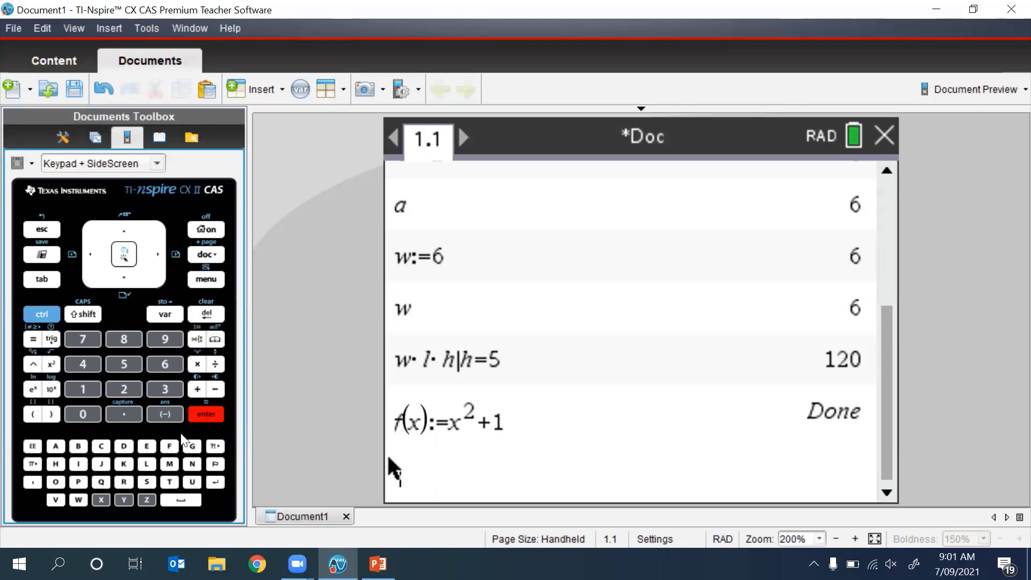
# Evaluate f(3) to get 10.
pyautogui.click(171, 449)
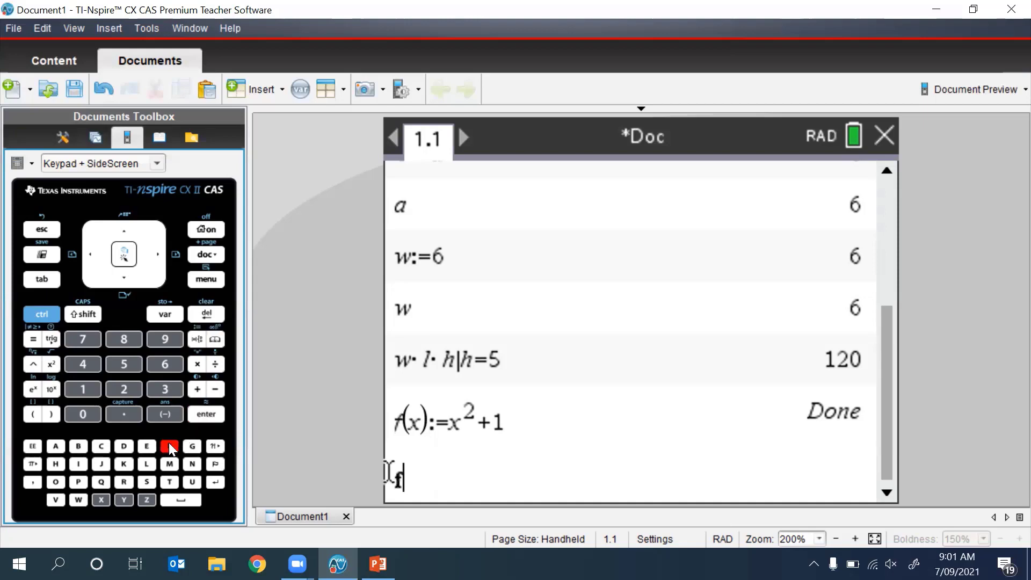
pyautogui.click(32, 414)
pyautogui.click(167, 390)
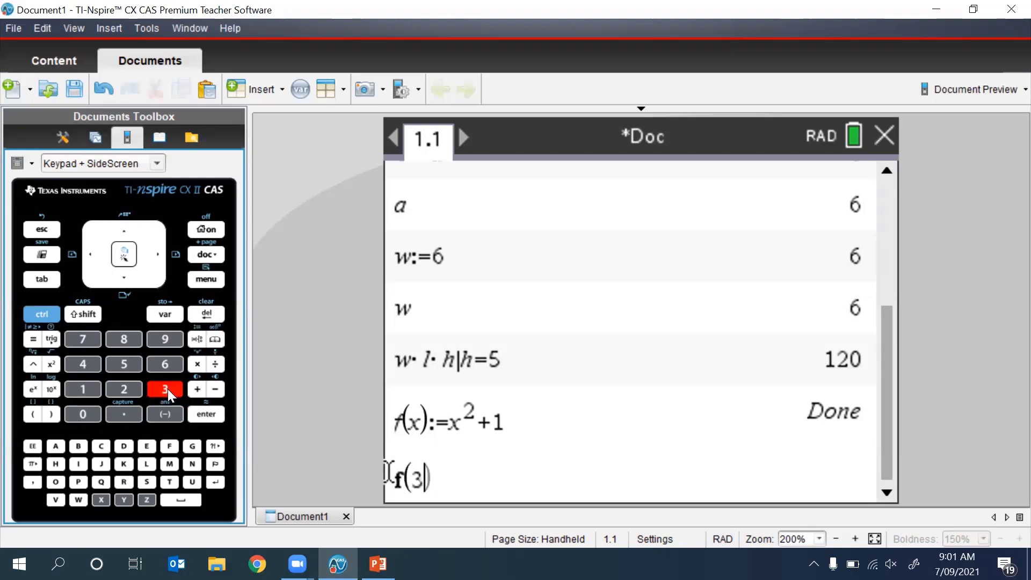
pyautogui.click(201, 414)
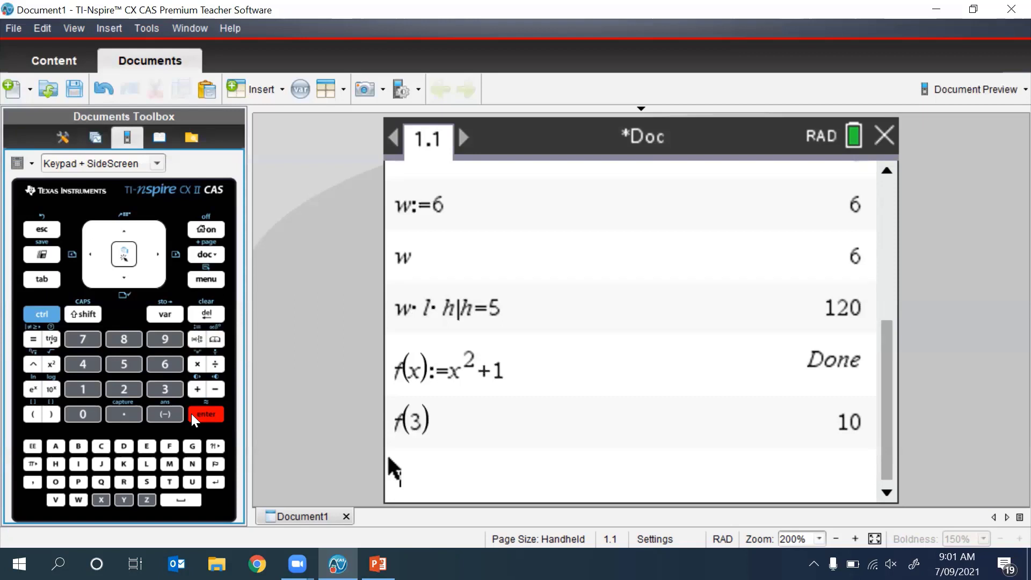
# Evaluate f(b+1) symbolically to get b²+2·b+2.
pyautogui.click(387, 478)
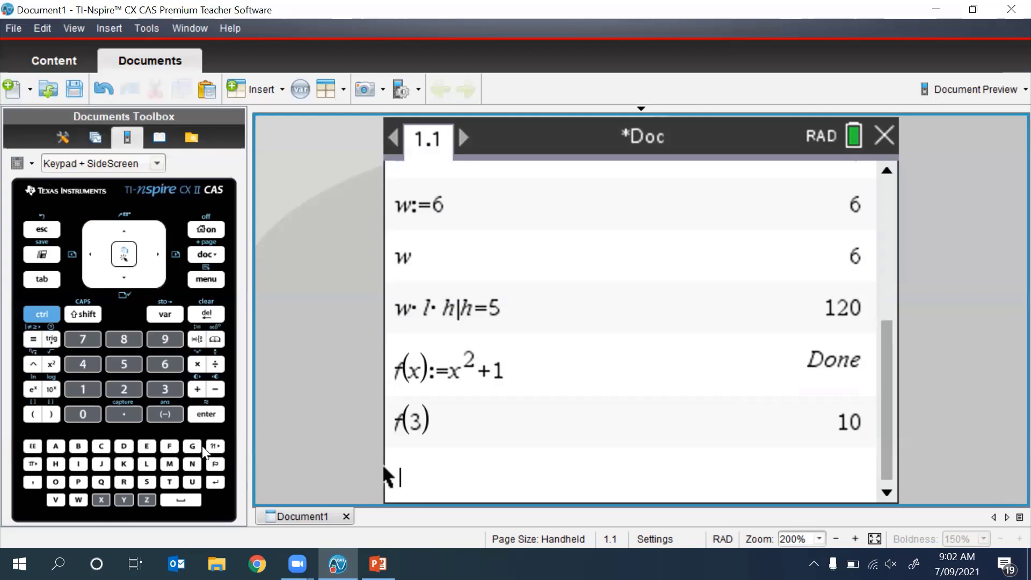
pyautogui.click(169, 446)
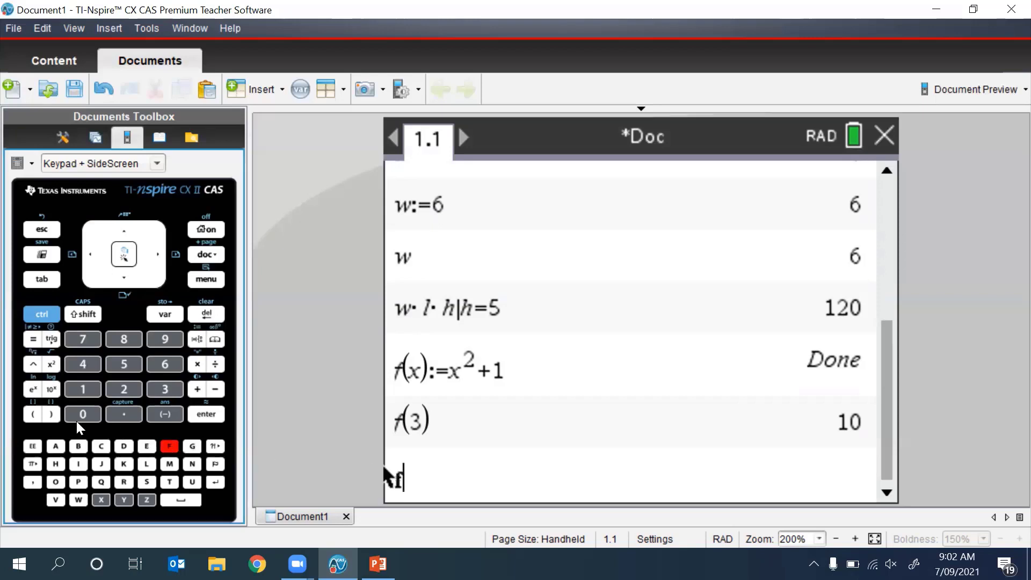
pyautogui.click(34, 414)
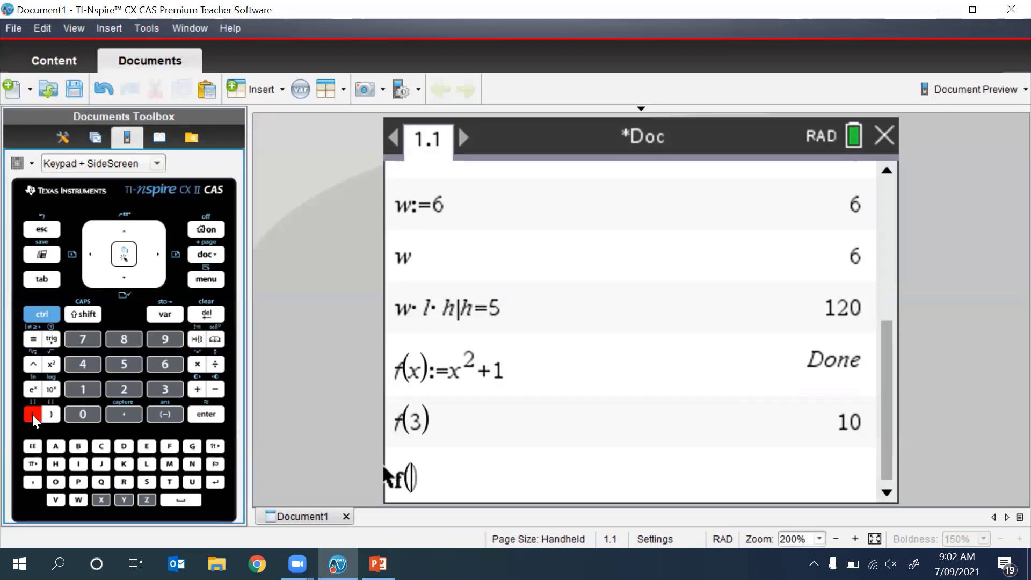
pyautogui.click(79, 447)
pyautogui.click(197, 389)
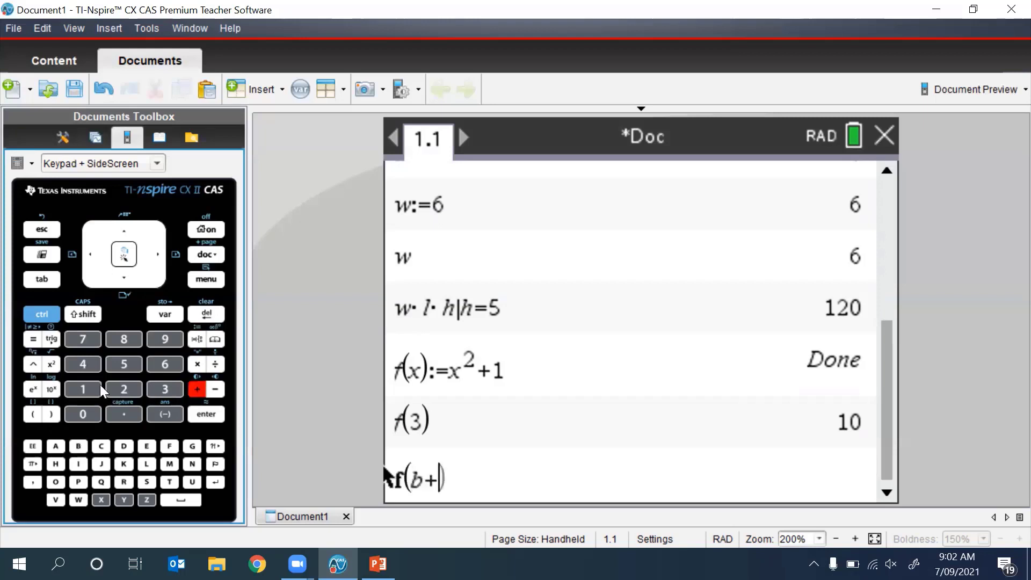
pyautogui.click(80, 385)
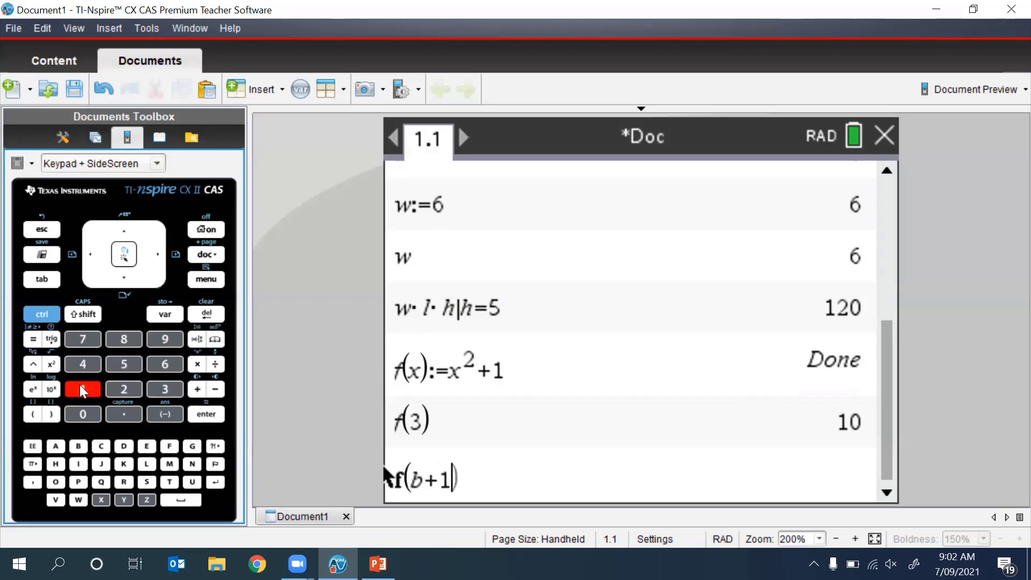
pyautogui.click(195, 413)
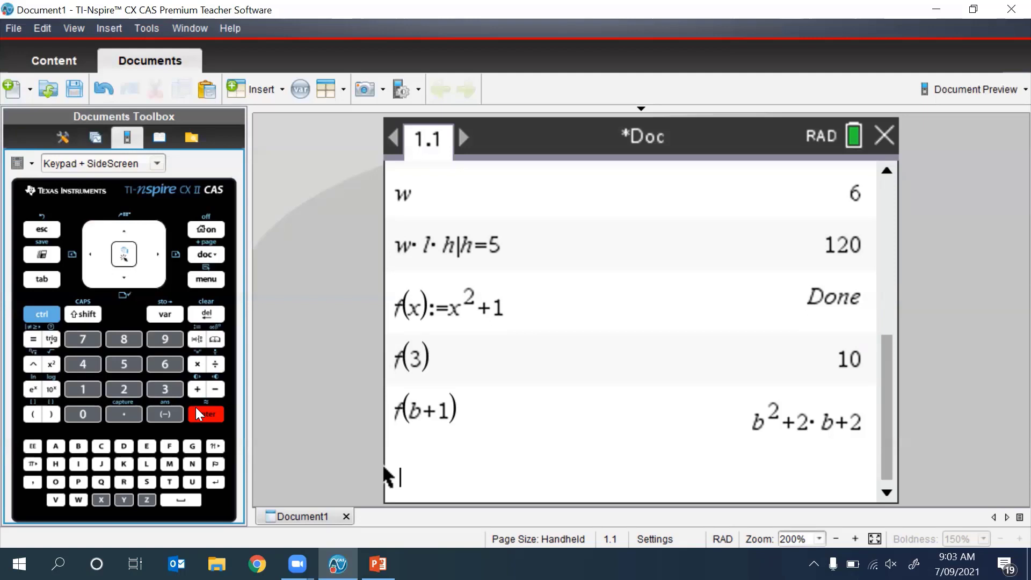
# Insert Actions > Delete Variable and run DelVar w,l, which returns Done.
pyautogui.click(213, 279)
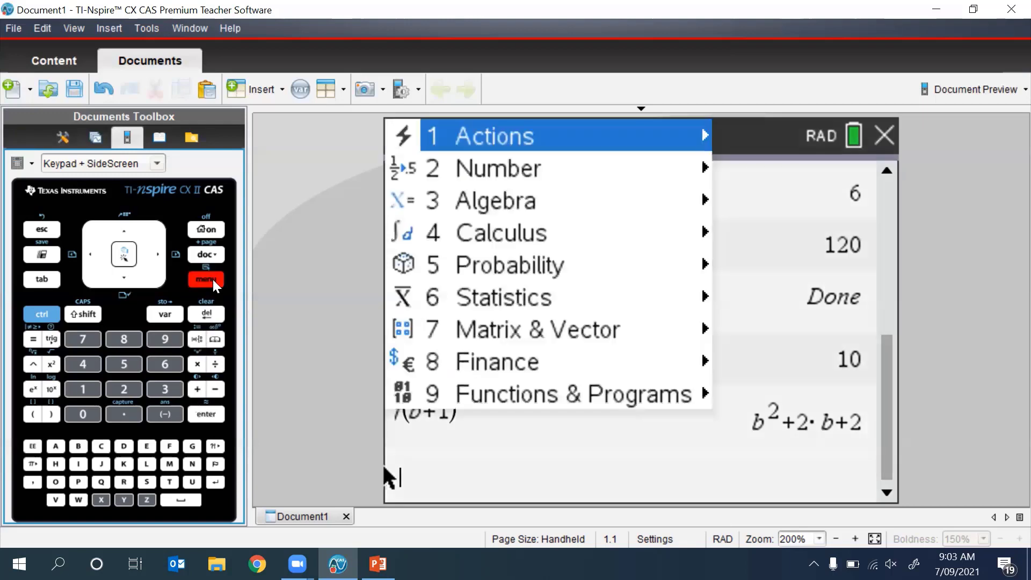
pyautogui.click(125, 255)
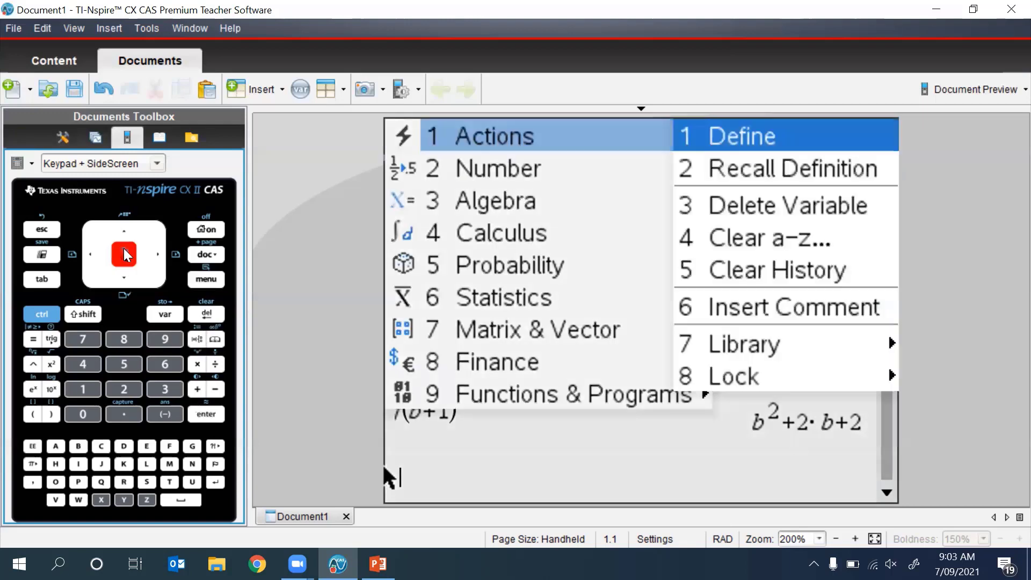
pyautogui.click(124, 275)
pyautogui.click(124, 276)
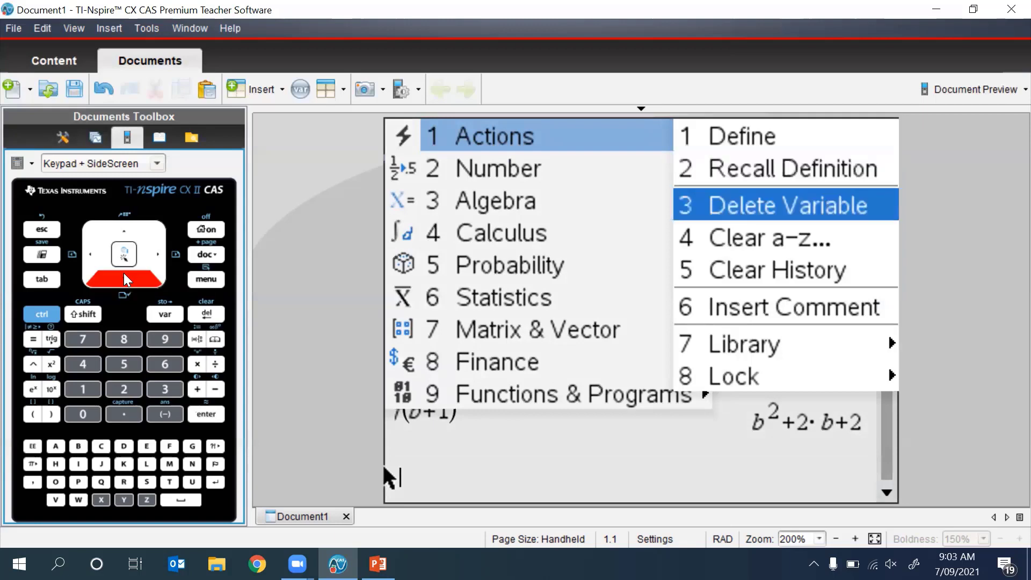
pyautogui.click(125, 255)
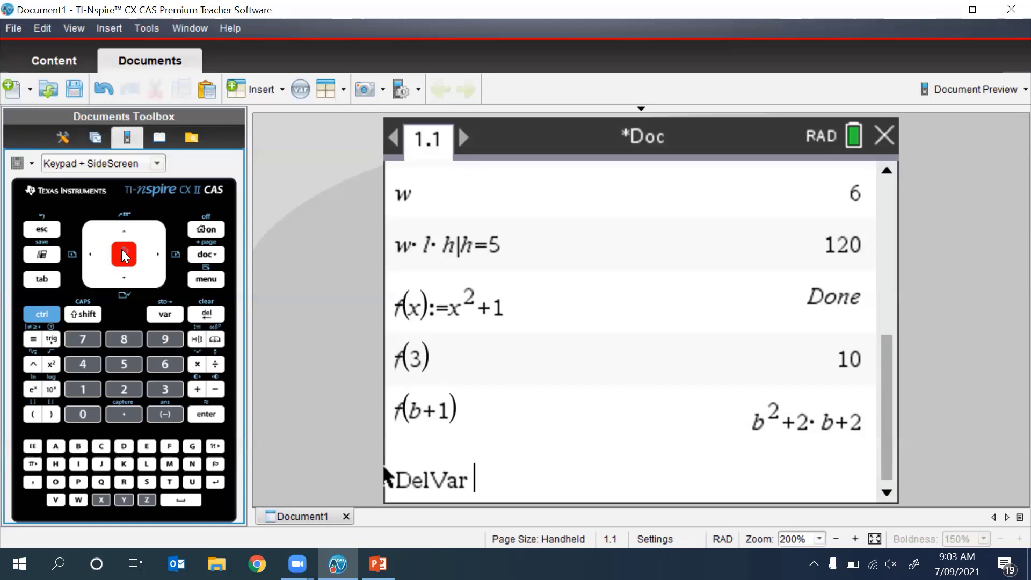
pyautogui.click(78, 500)
pyautogui.click(35, 483)
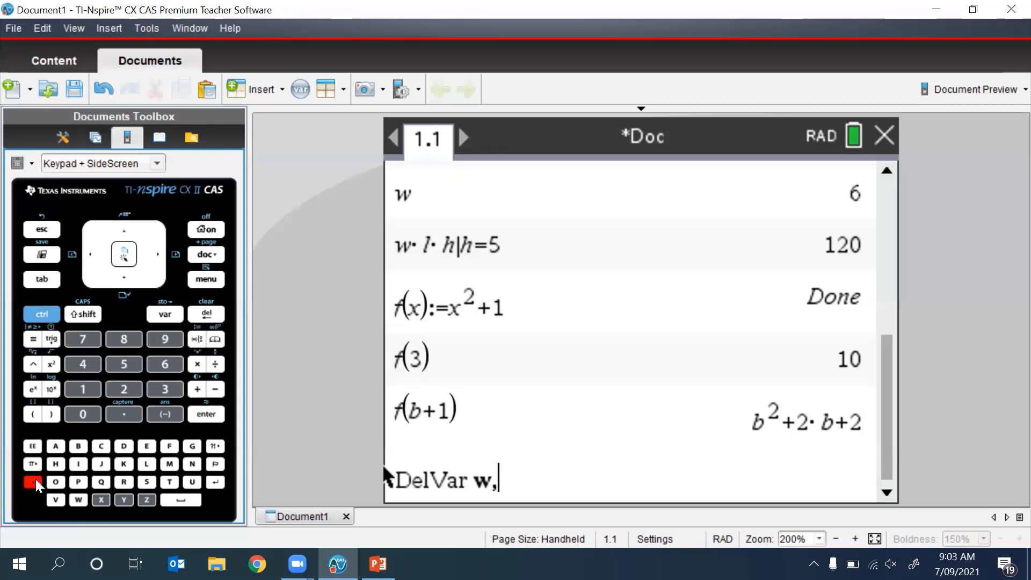
pyautogui.click(147, 464)
pyautogui.click(208, 418)
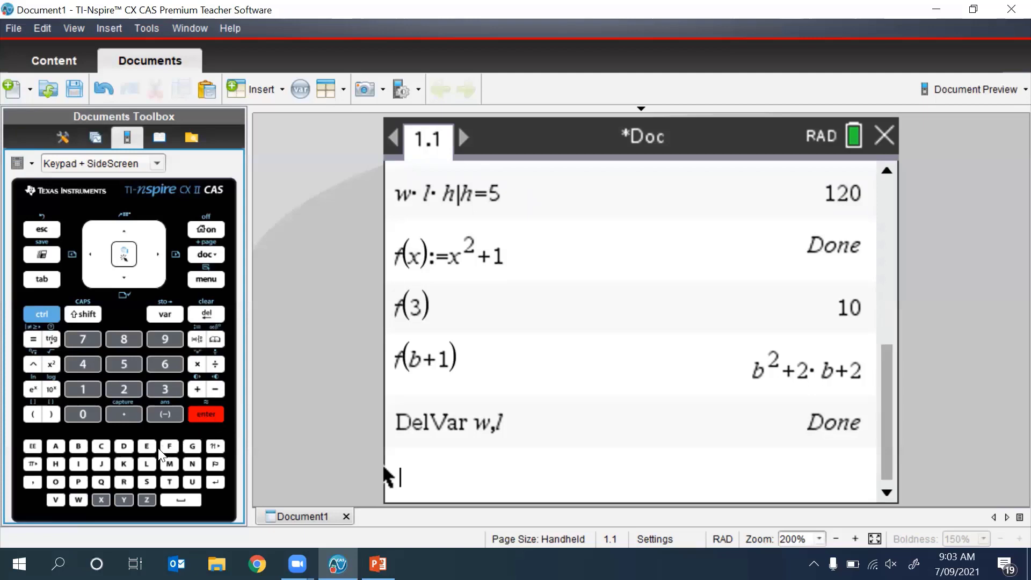
# Enter w on a fresh entry line to check that it is now undefined.
pyautogui.click(78, 499)
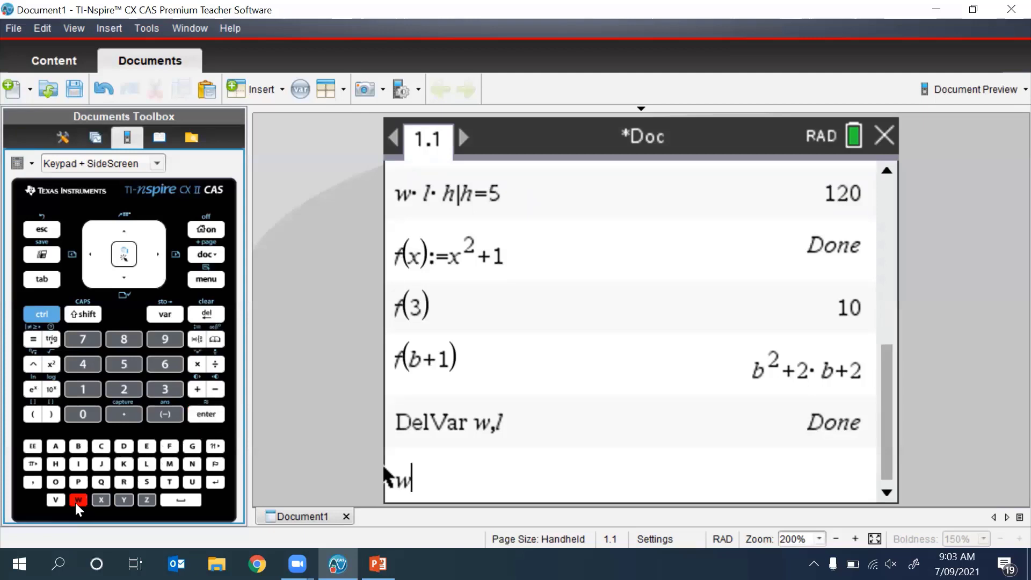